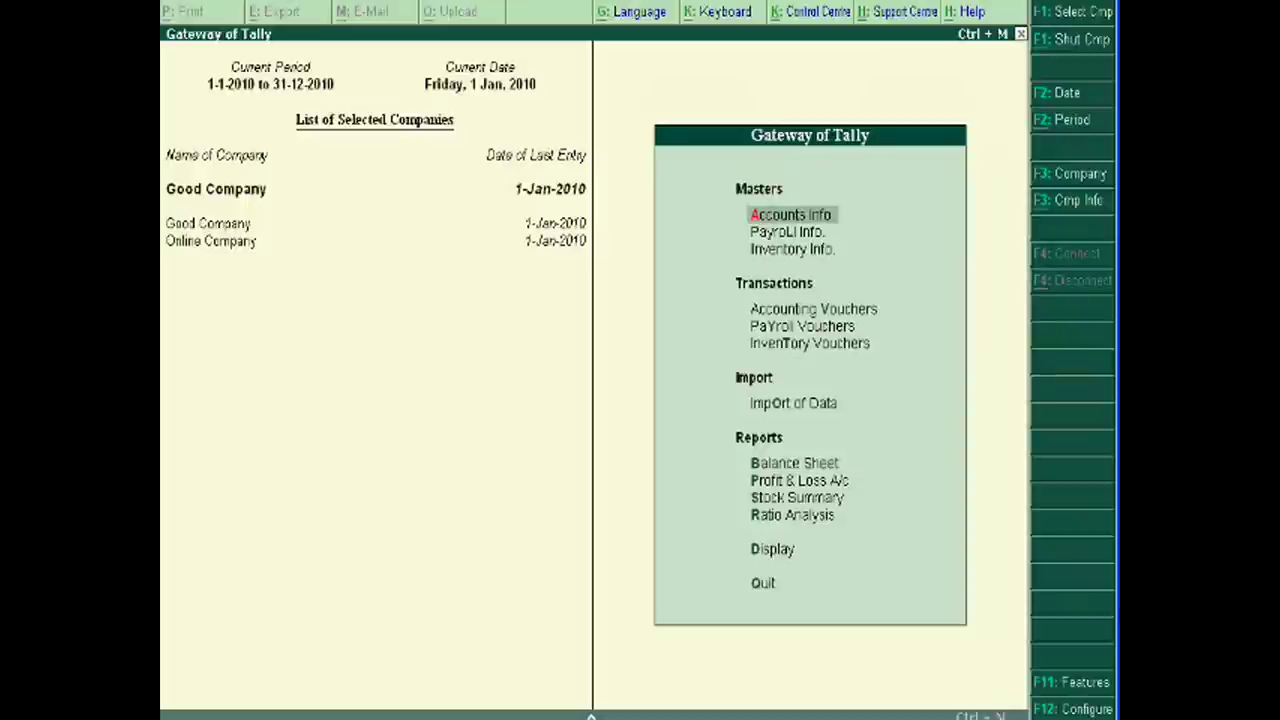
Open Good Company in Alter mode to check its Dinar base currency and dr symbol, then exit without saving
left_click(1079, 208)
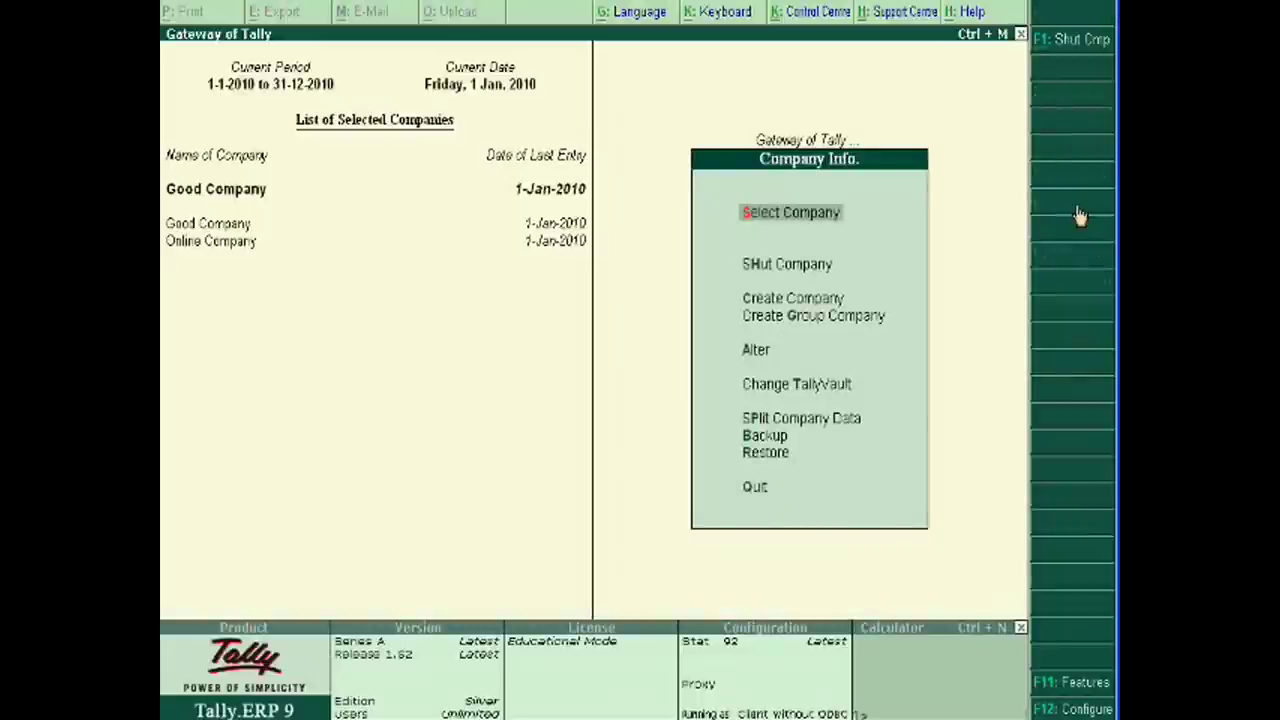
key("Down")
key("Down")
key("Down")
key("Down")
key("s")
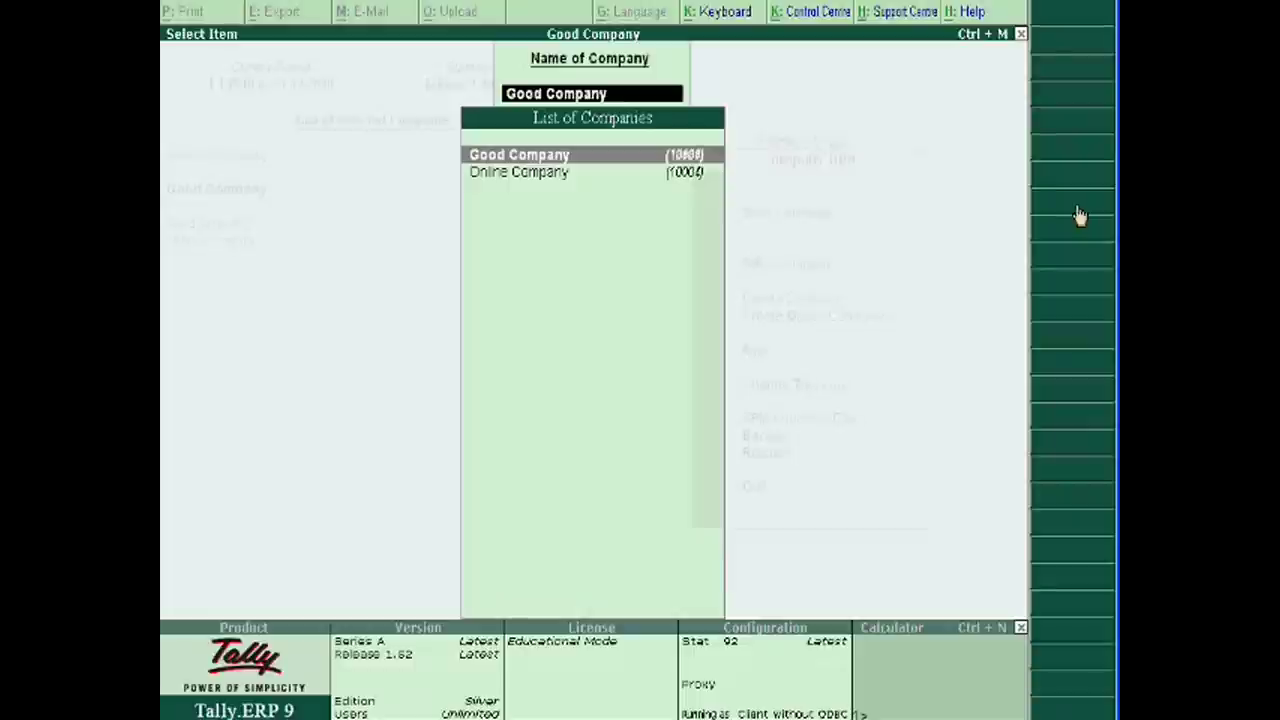
key("Return")
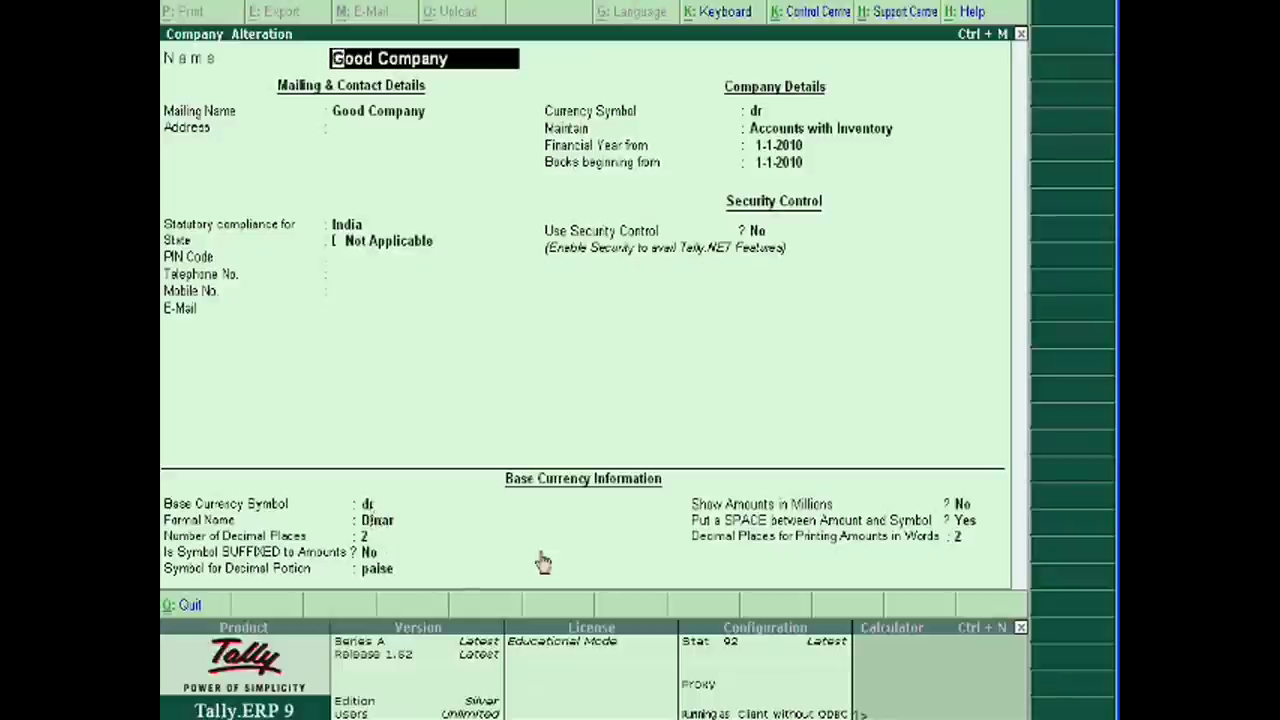
key("Escape")
key("y")
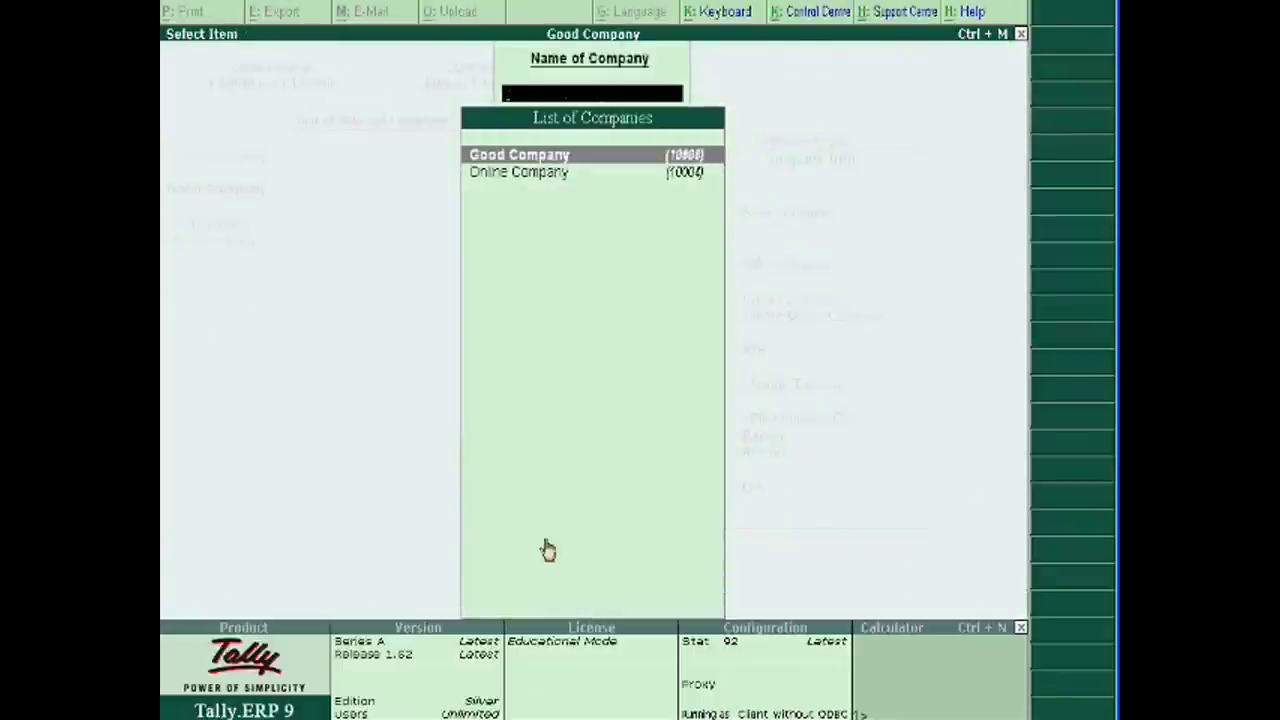
key("Escape")
key("Escape")
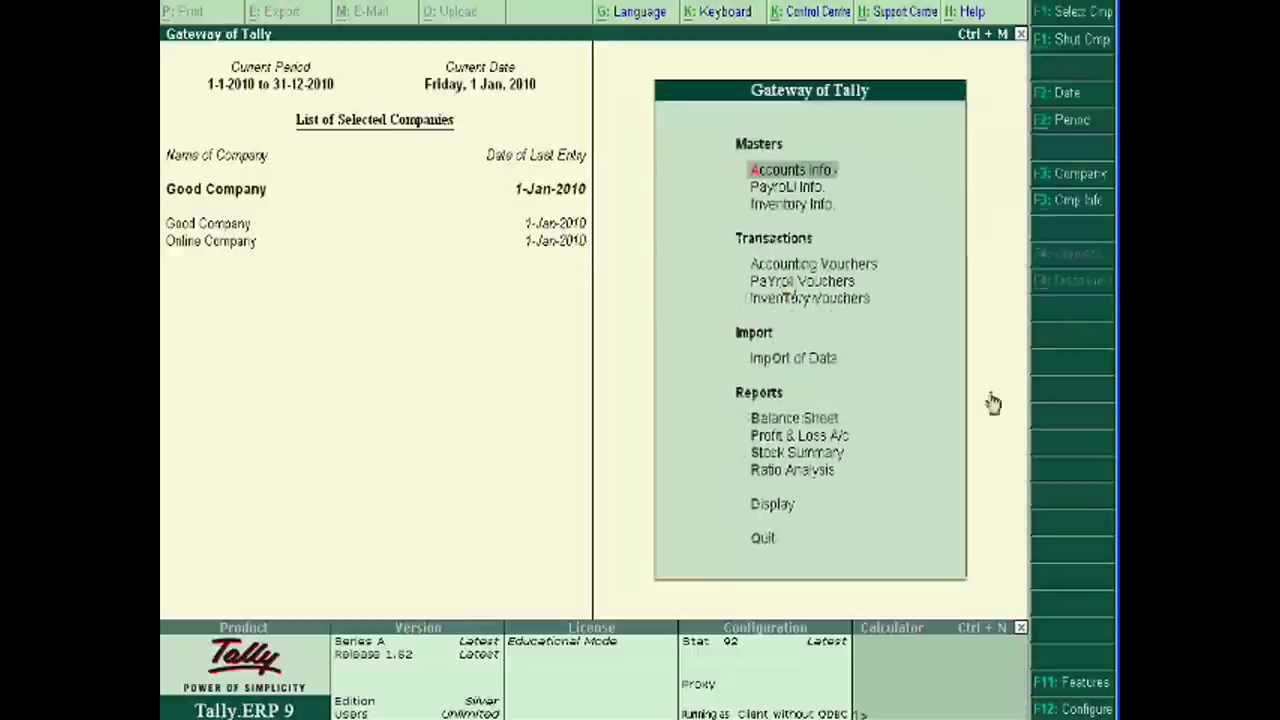
left_click(1087, 686)
key("Return")
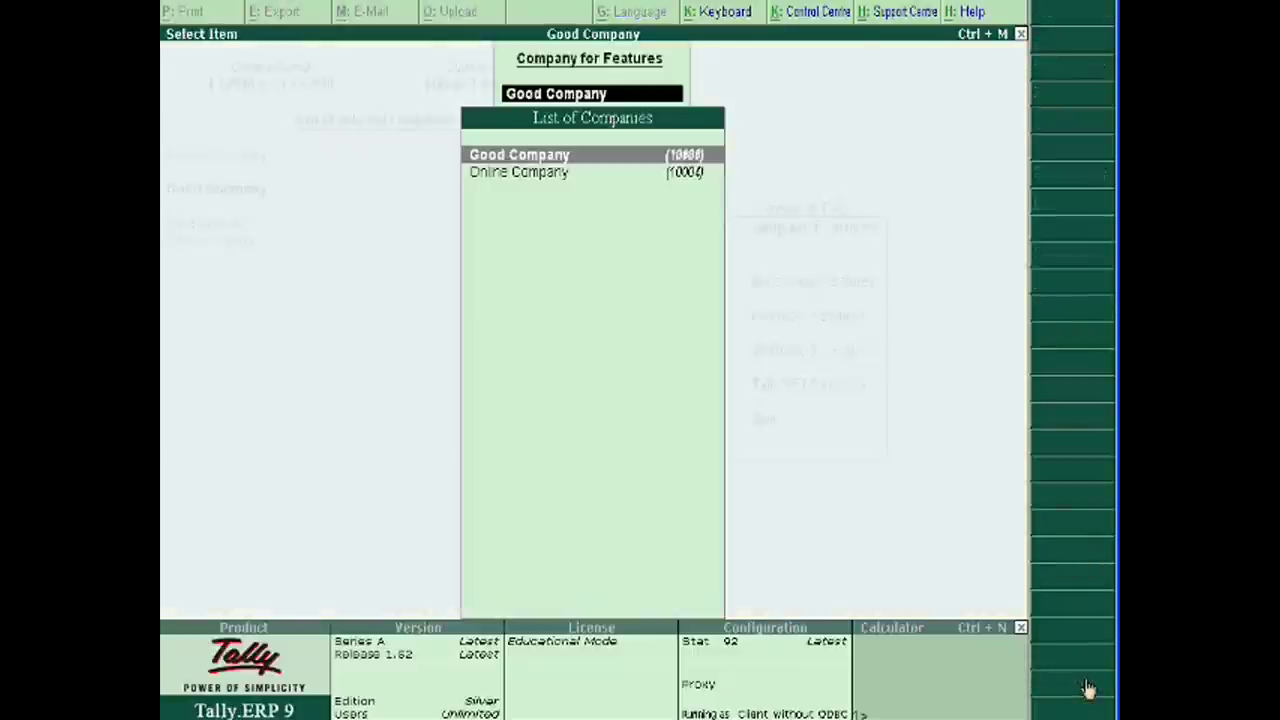
key("Return")
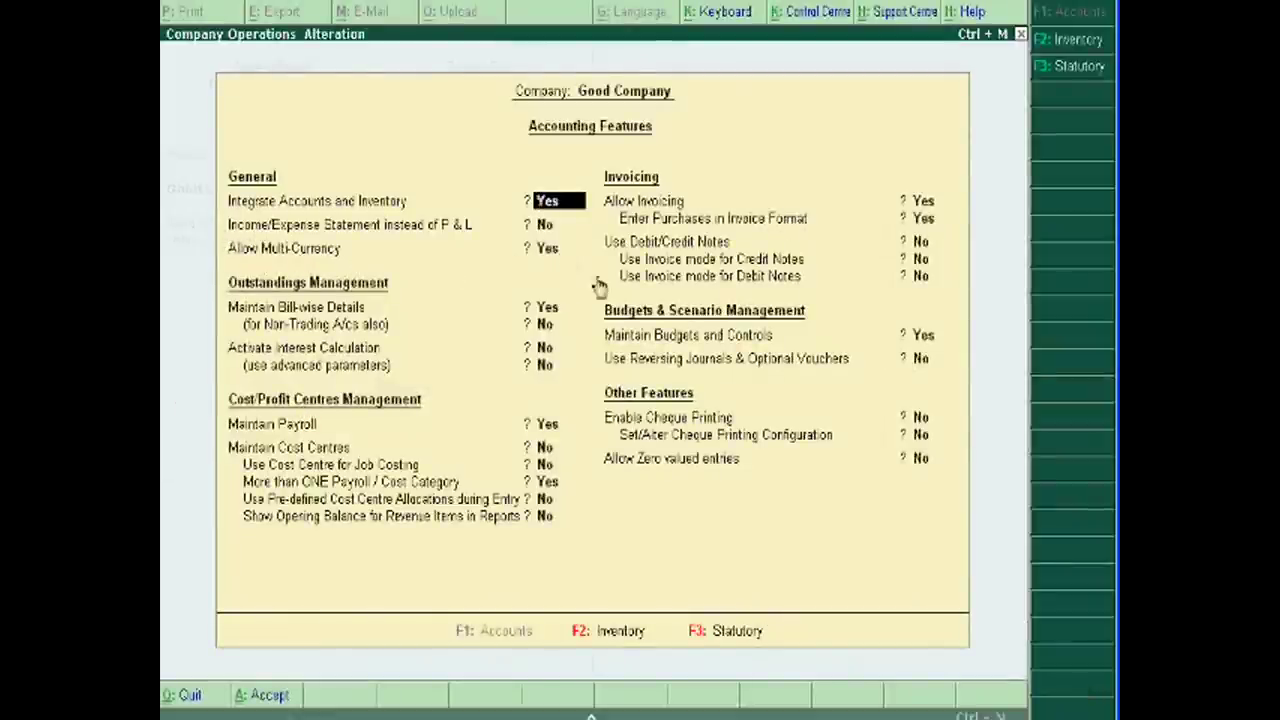
key("Escape")
key("y")
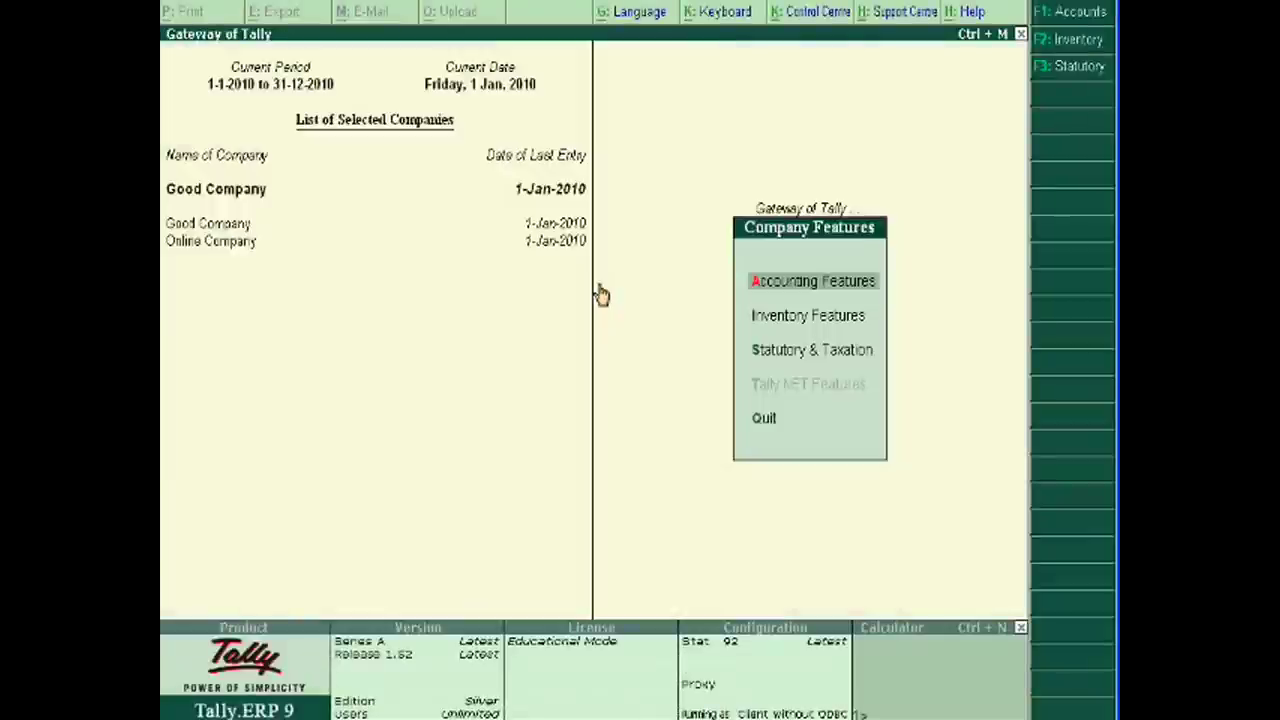
key("Escape")
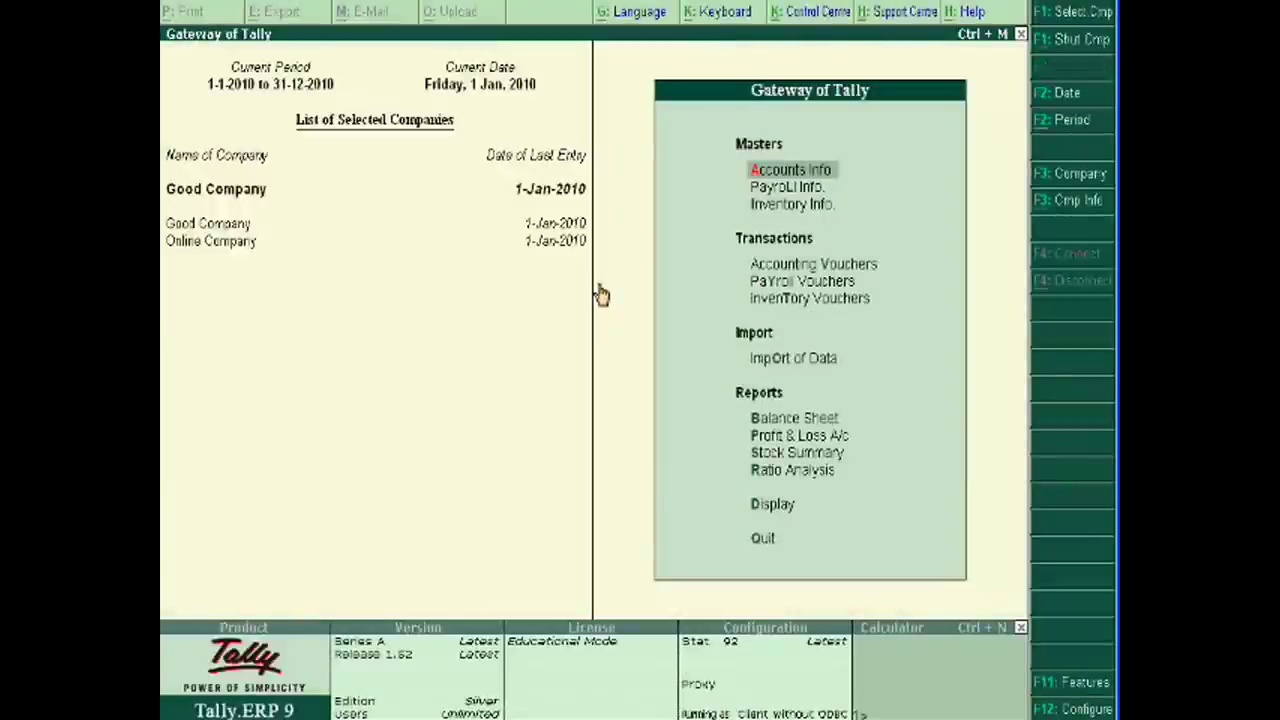
Display the Currencies list showing dr (Dinar) and Rrs (Rupees), then close it
key("Return")
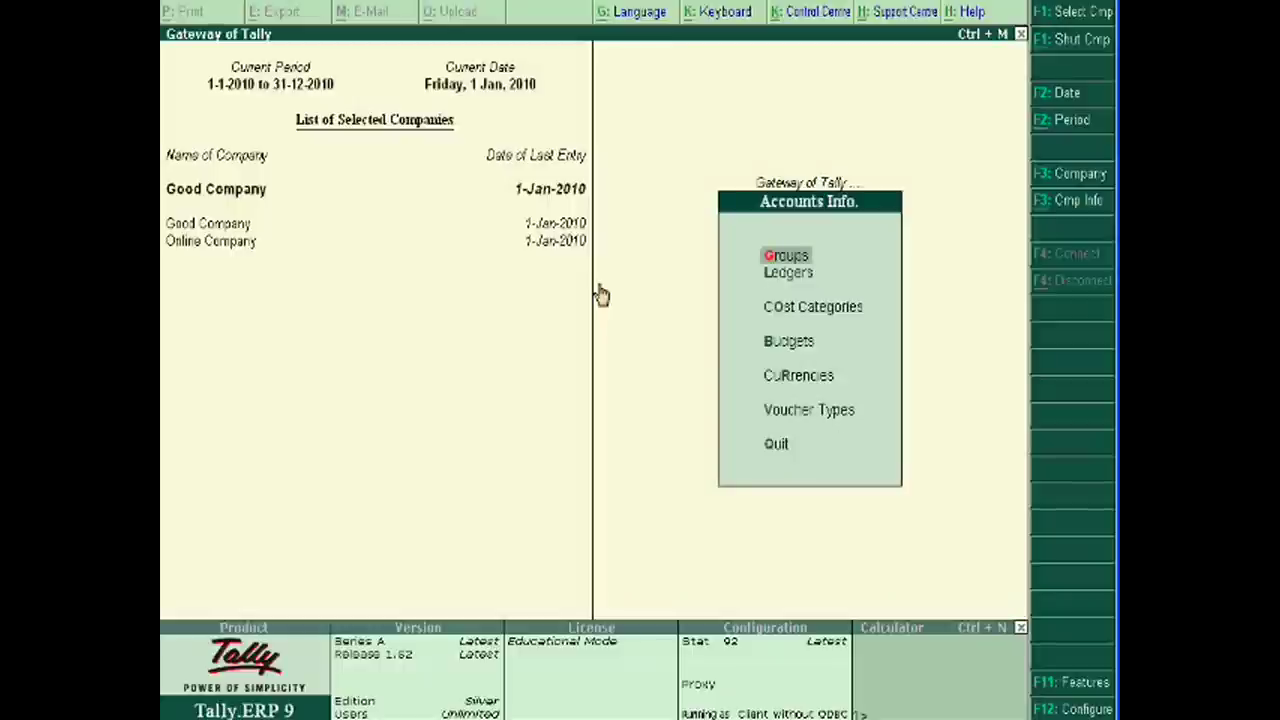
key("Down")
key("Down")
key("Down")
key("Down")
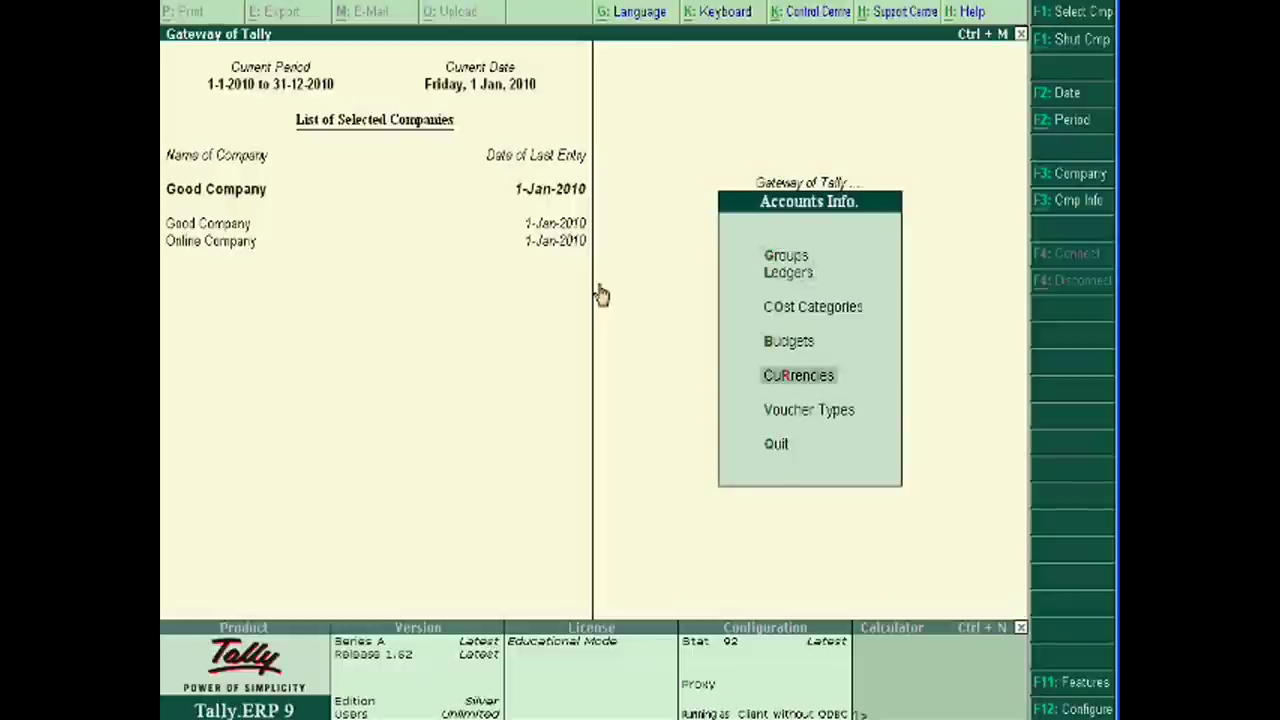
key("Return")
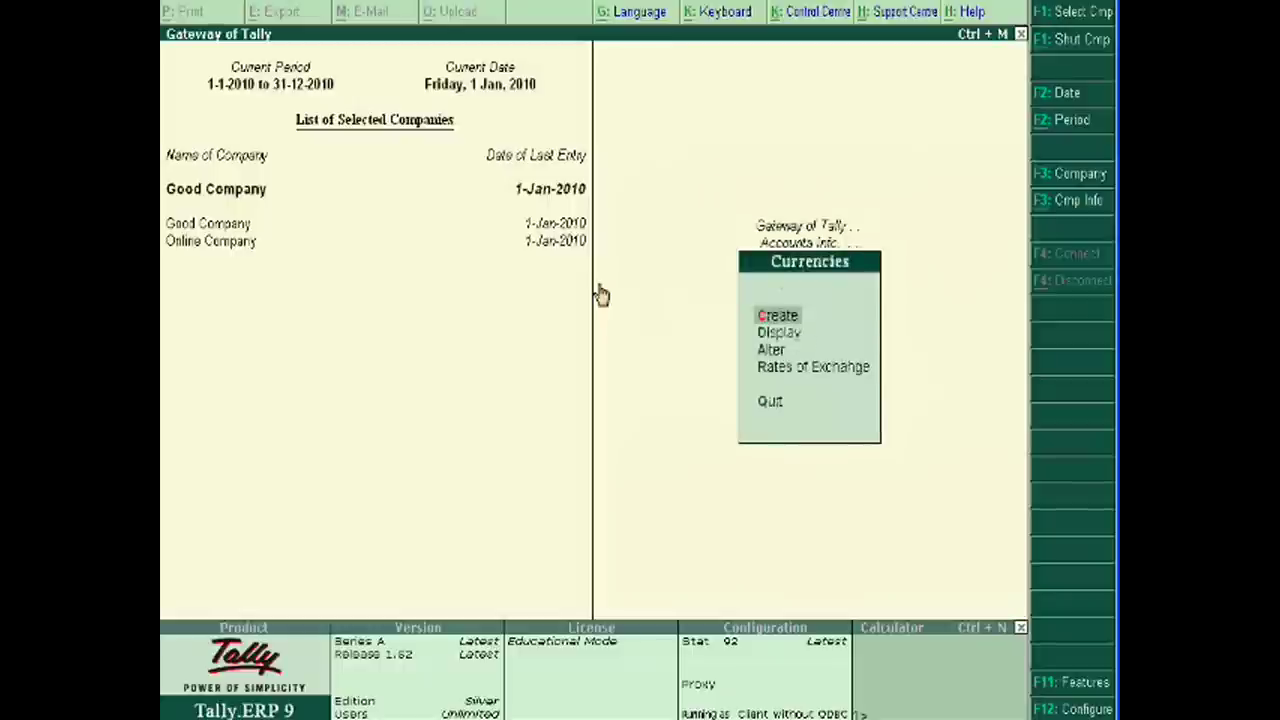
key("Down")
key("Return")
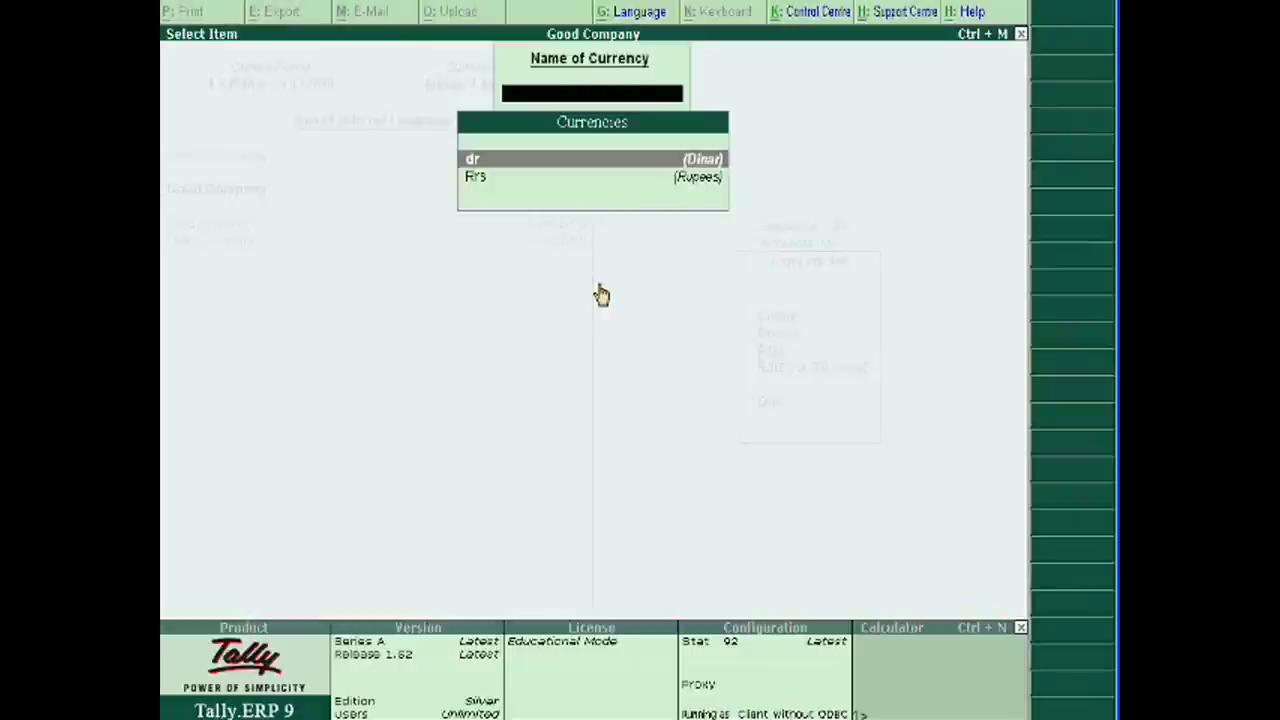
key("Down")
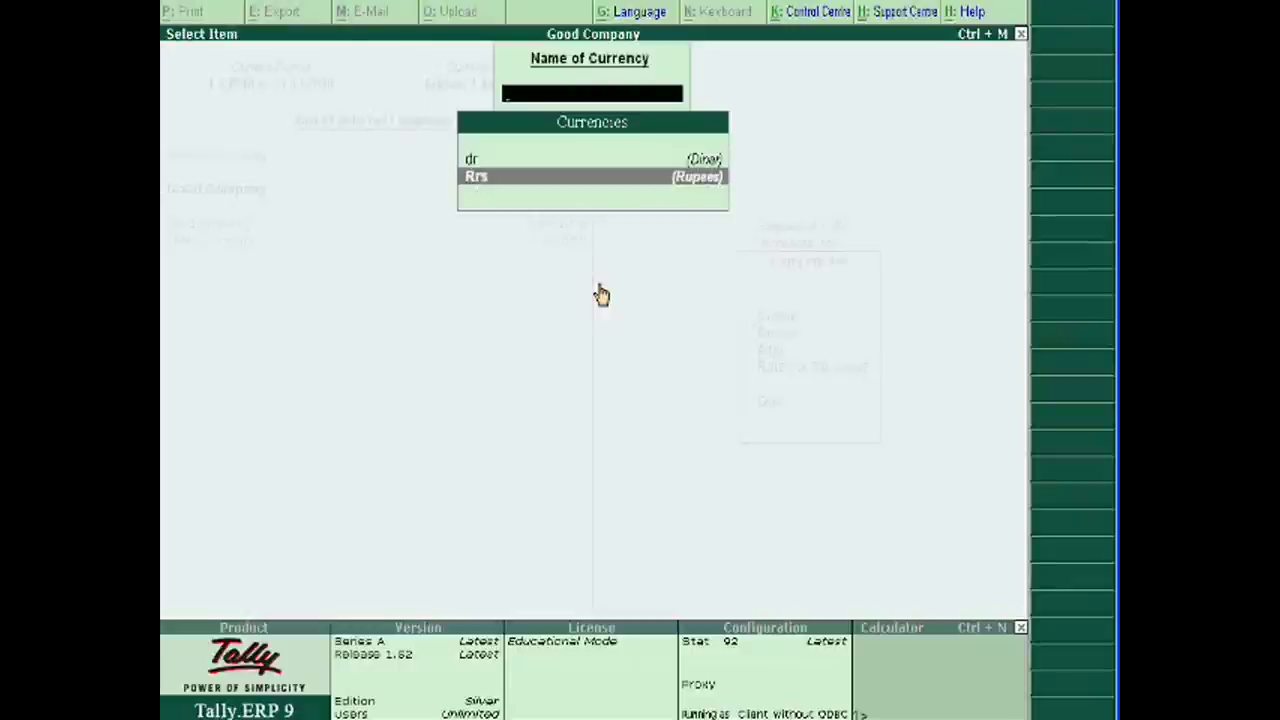
key("Escape")
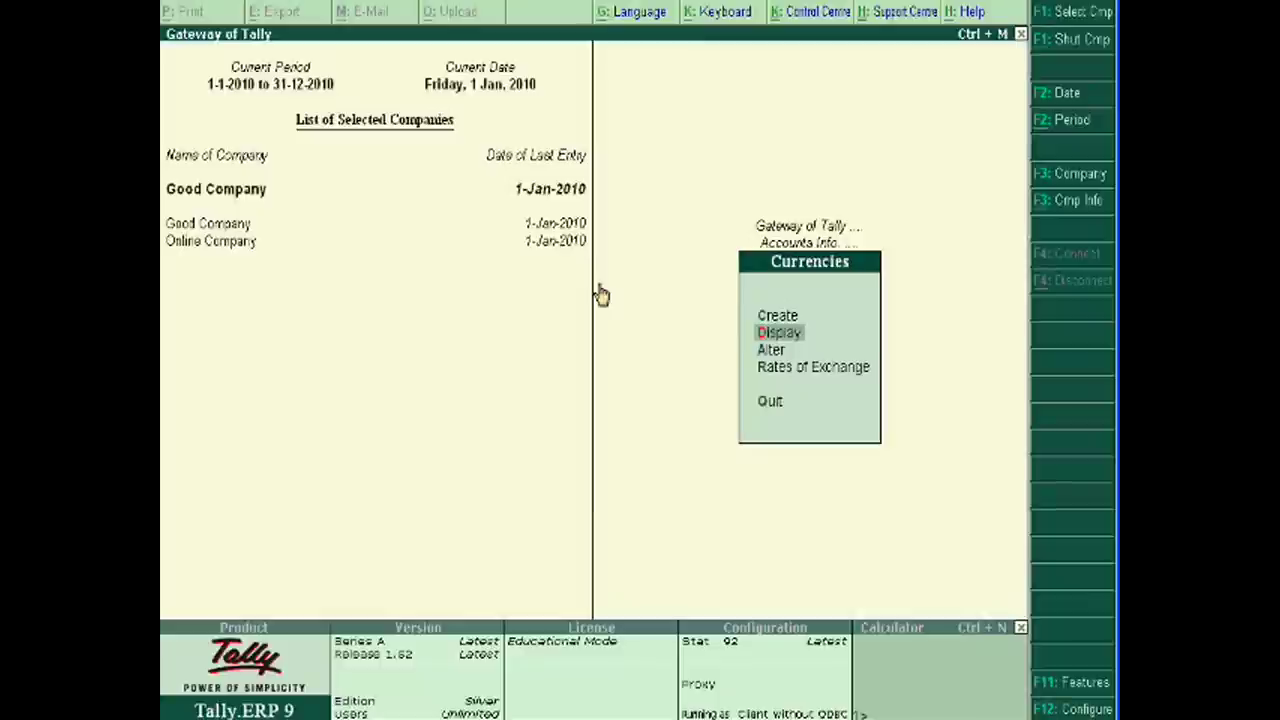
key("Escape")
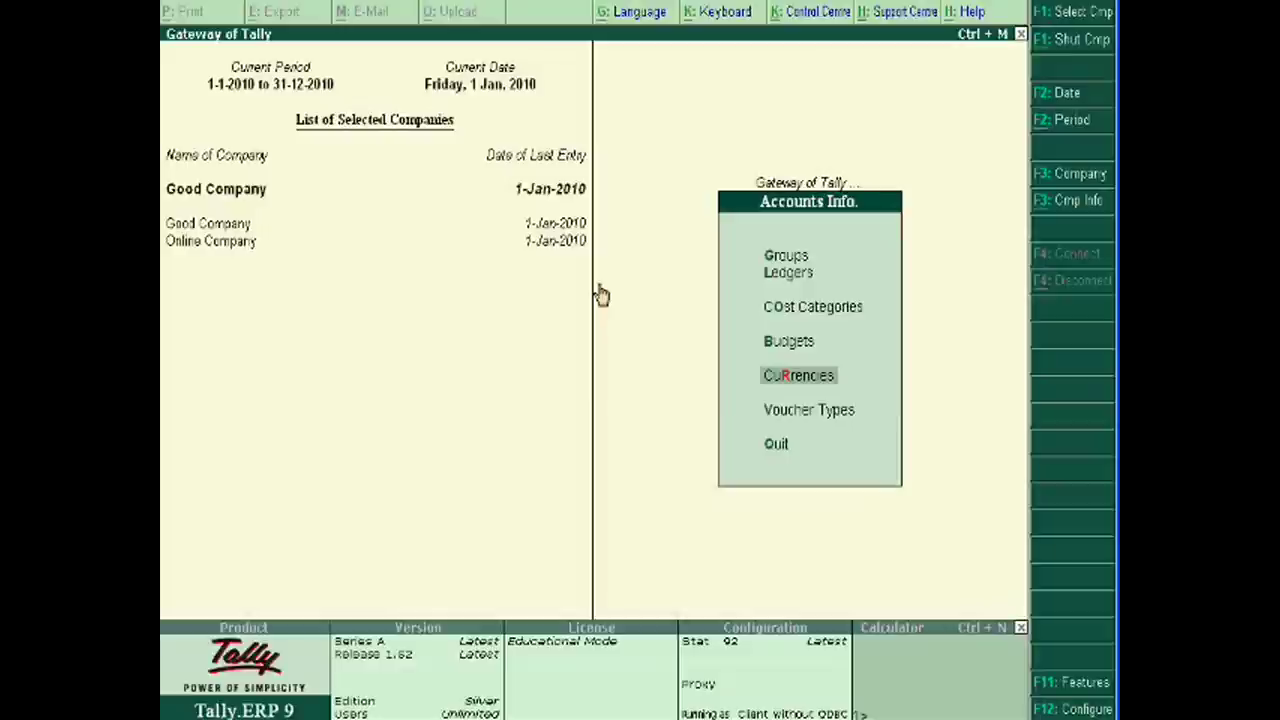
Check the Rates of Exchange screen shows Rupees at Rrs14 per dinar, then exit without saving
key("Return")
key("Down")
key("Down")
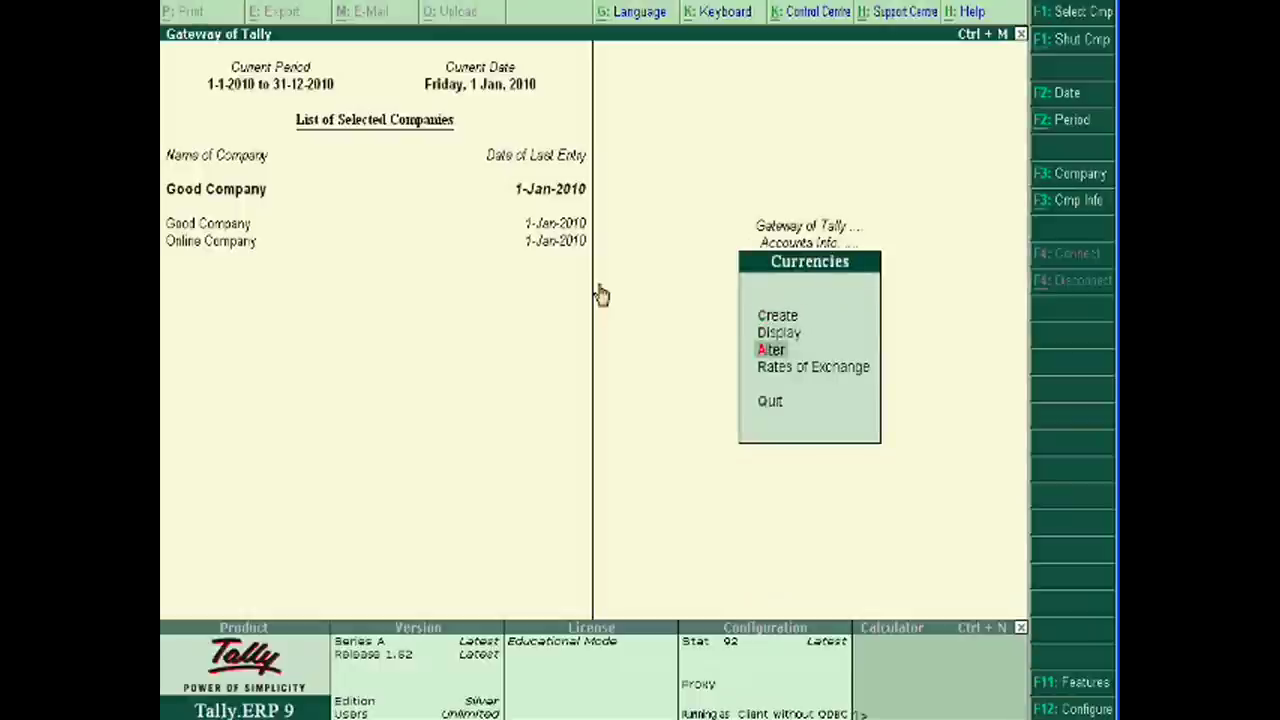
key("Down")
key("Return")
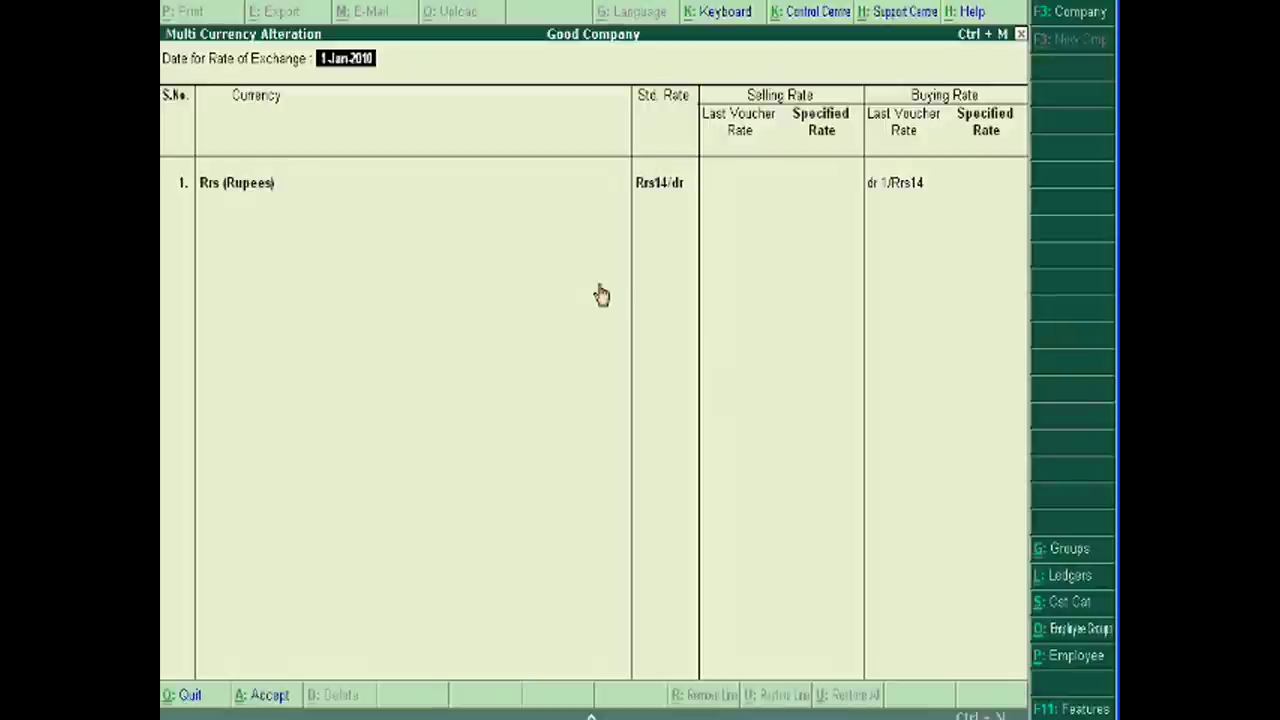
key("Escape")
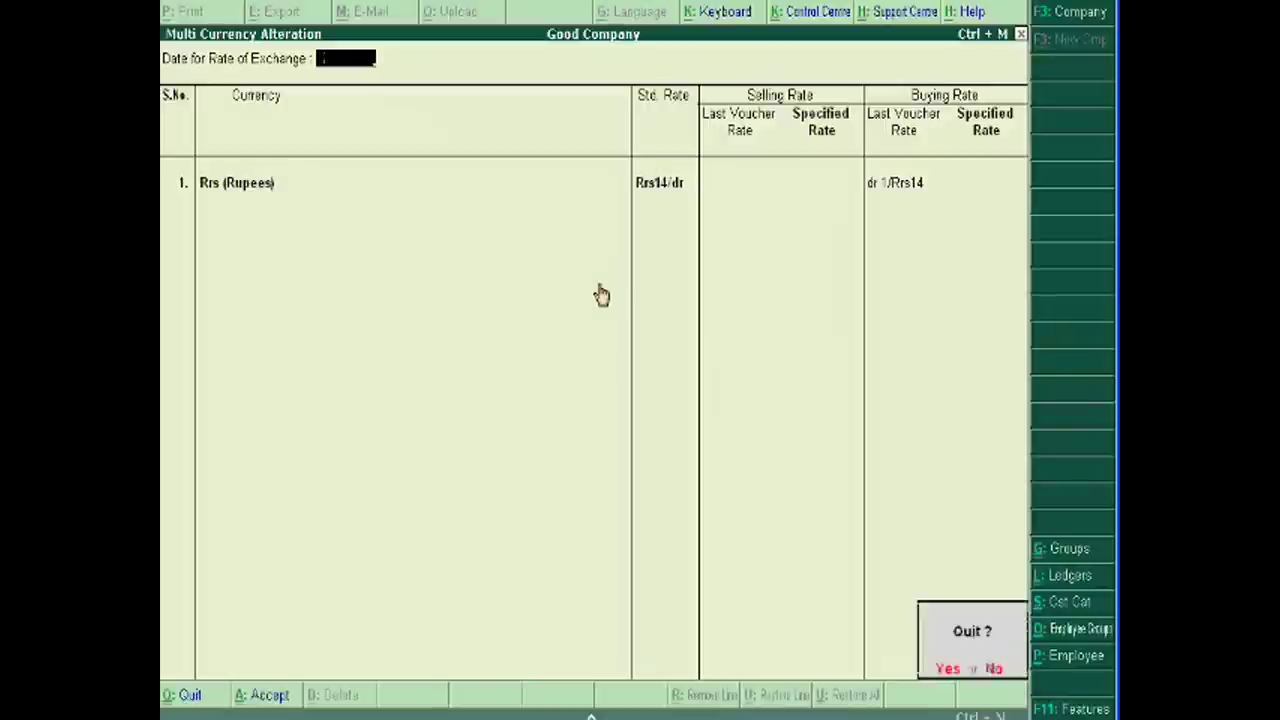
key("y")
key("Escape")
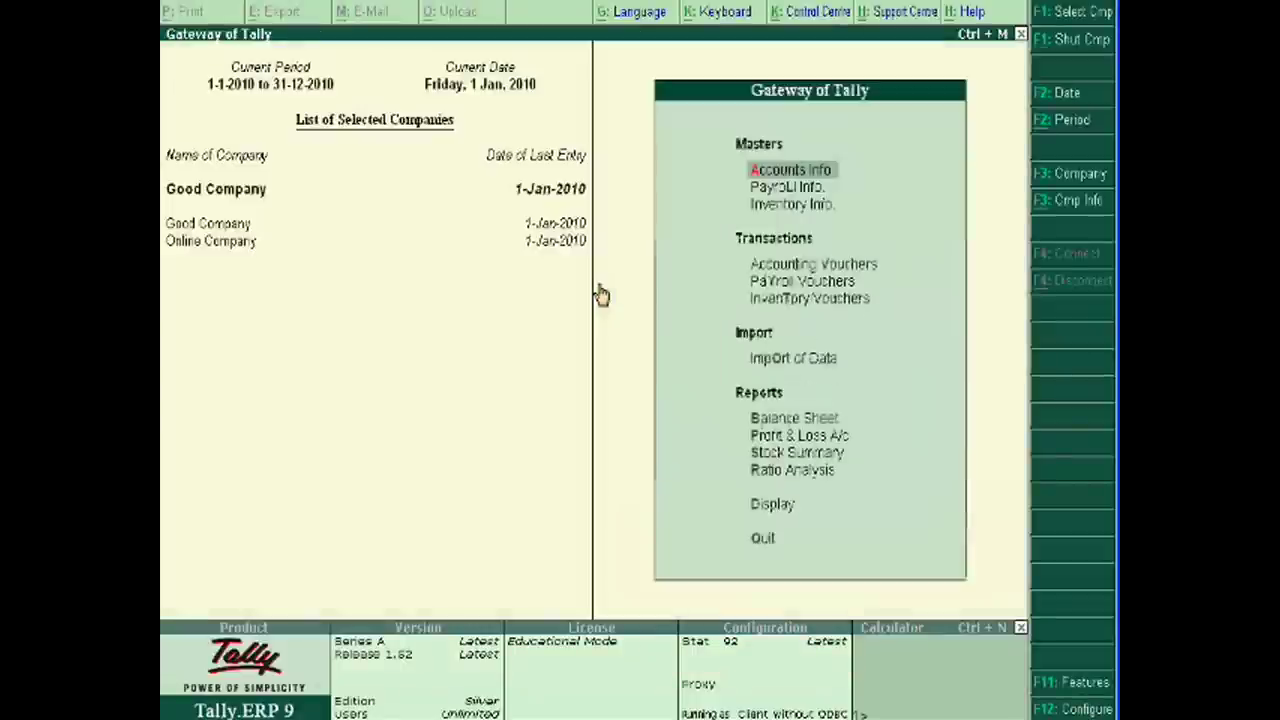
In a Payment voucher from Cash, select Sham as the ledger and enter 1000rs
key("Down")
key("Down")
key("Down")
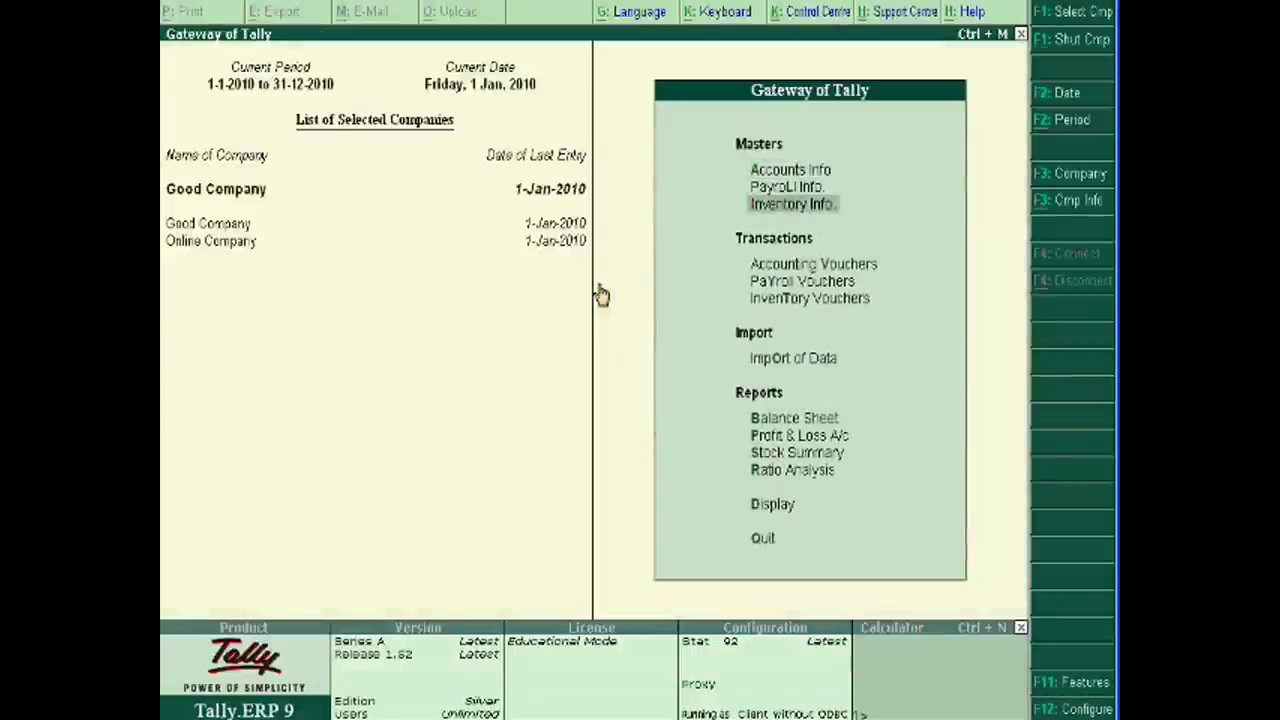
key("Return")
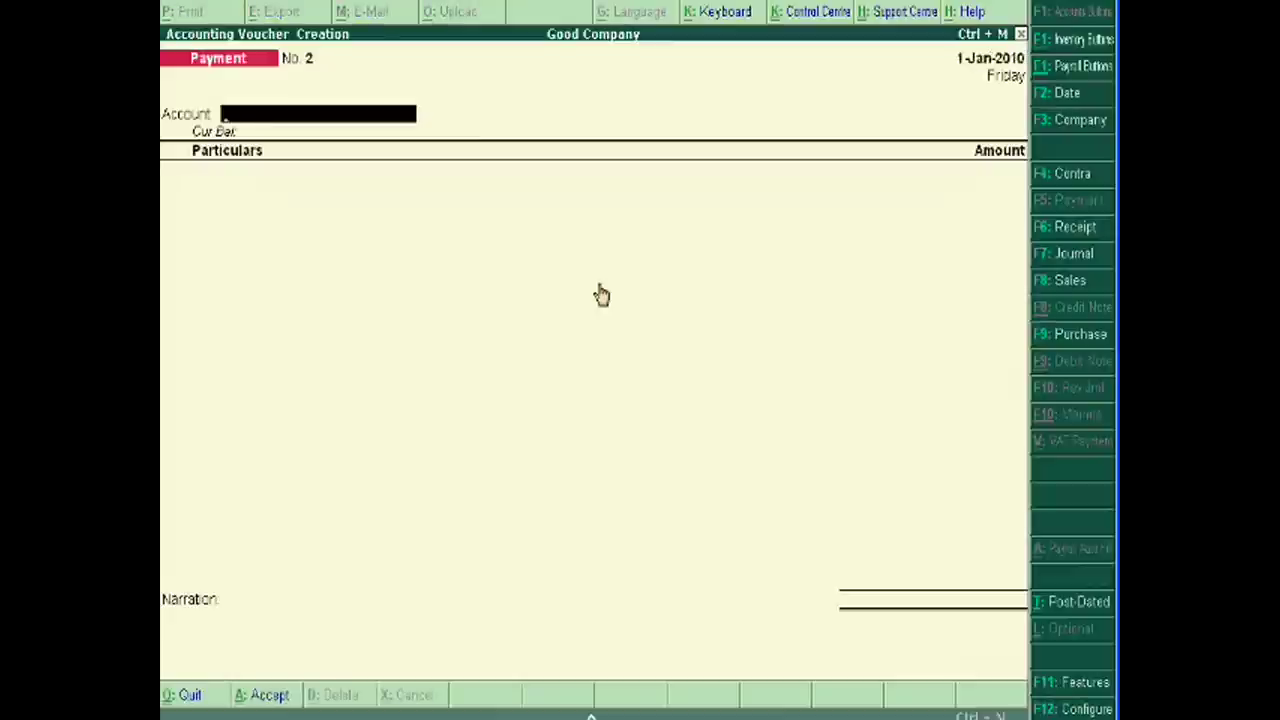
type("C")
key("Return")
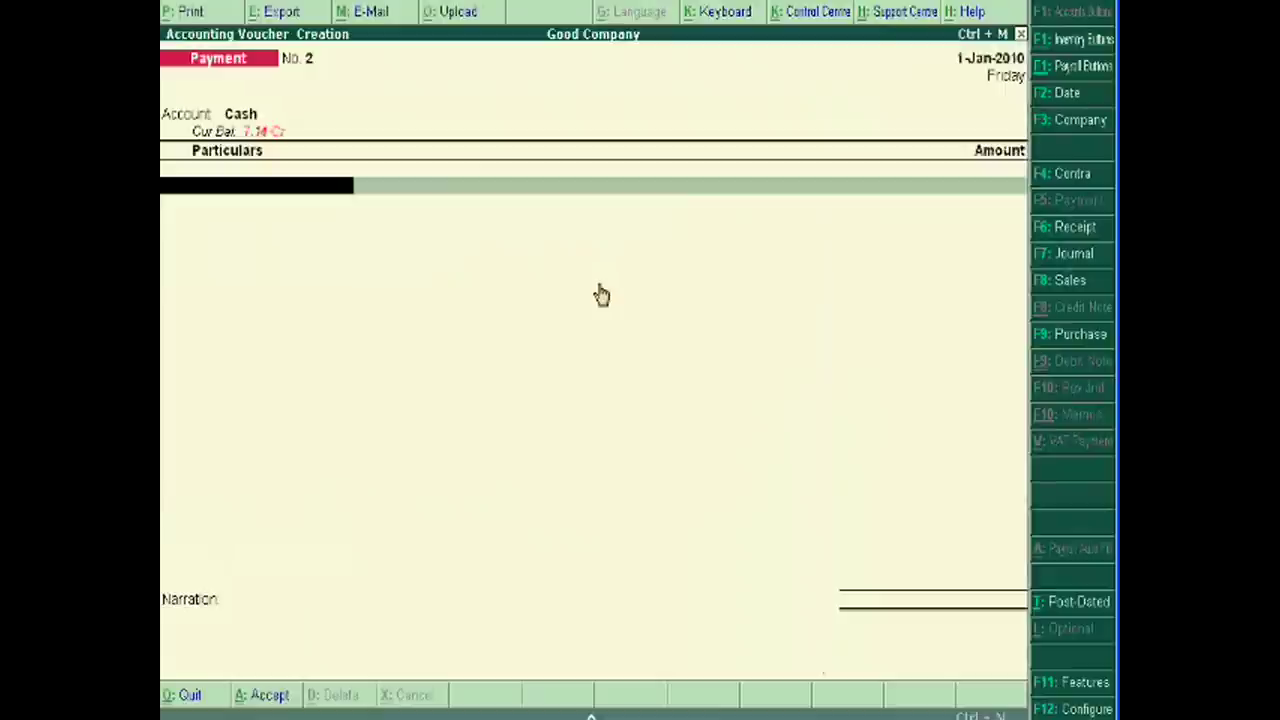
type("S")
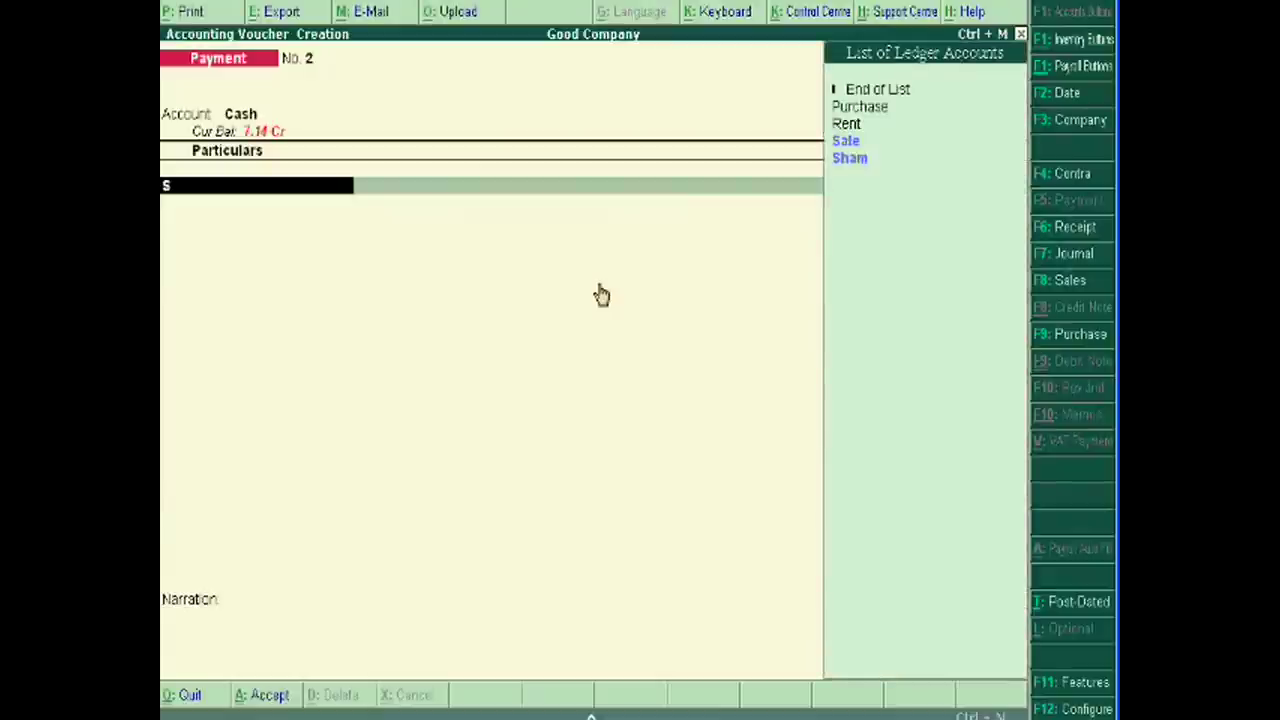
key("Down")
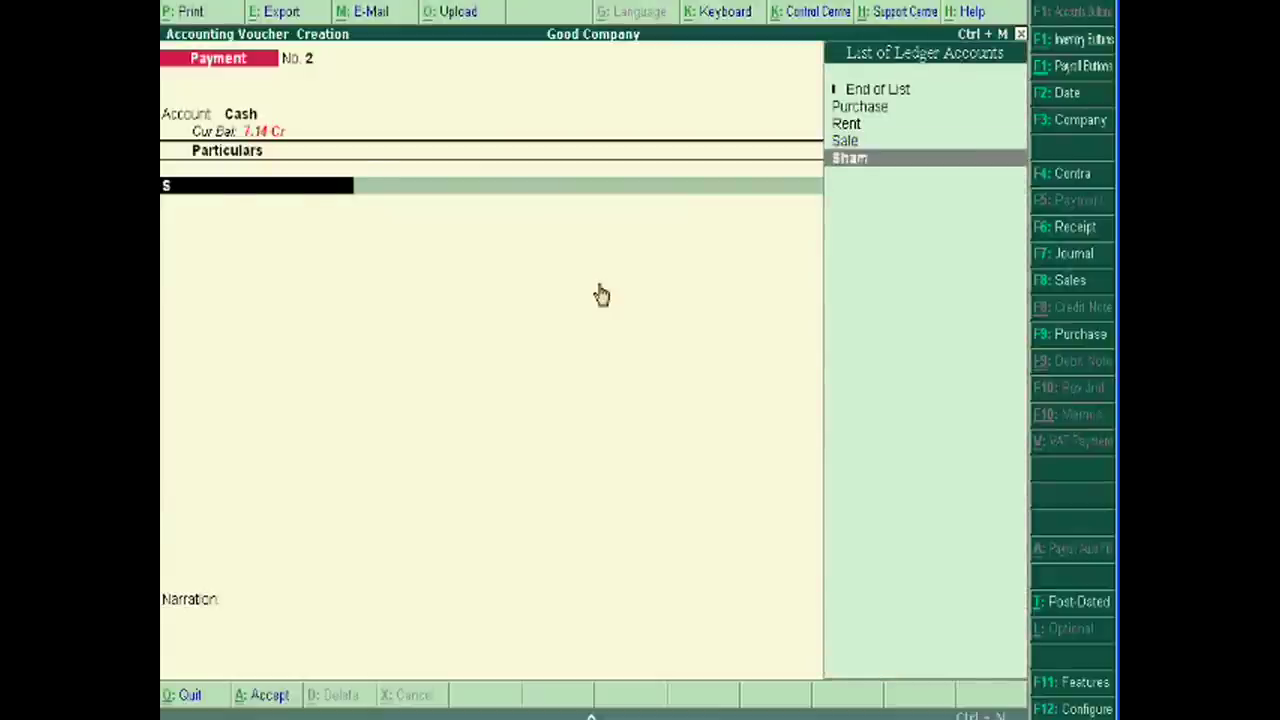
key("Return")
type("1000")
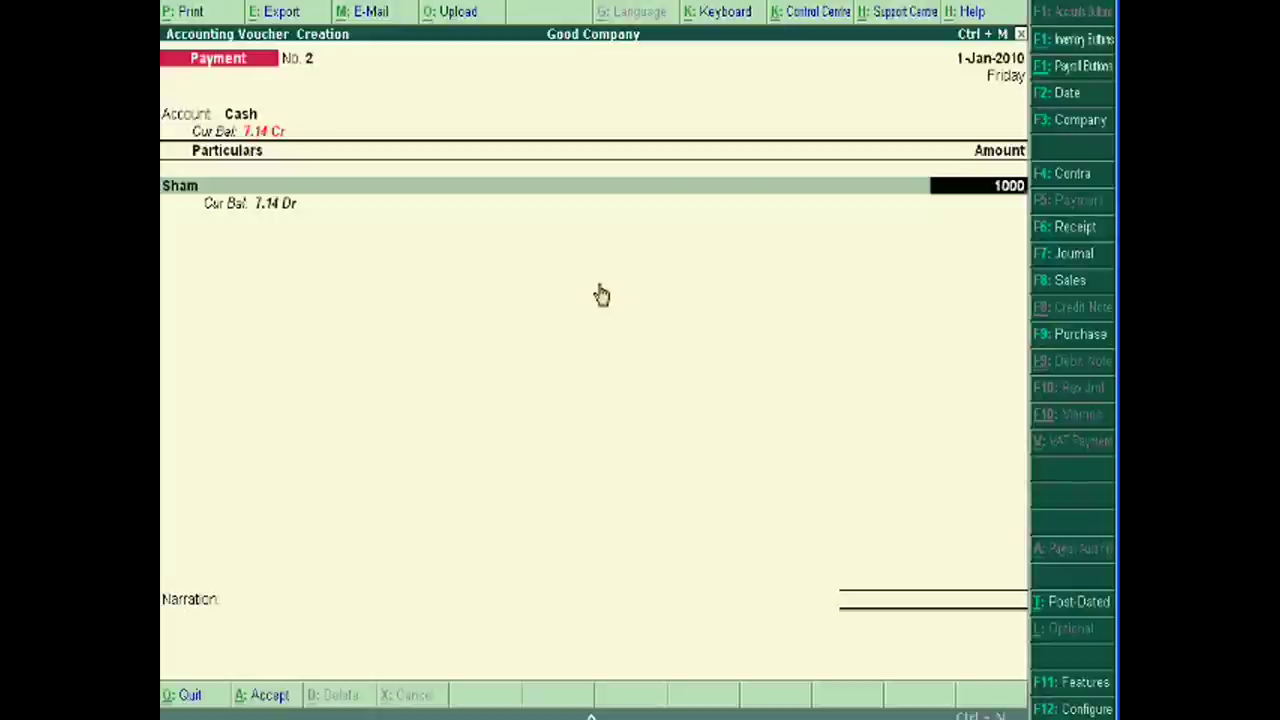
type("rs")
Accept the Rrs14 per dinar rate converting Rrs1,000 to dr 71.43, and save Payment voucher No. 2
key("Return")
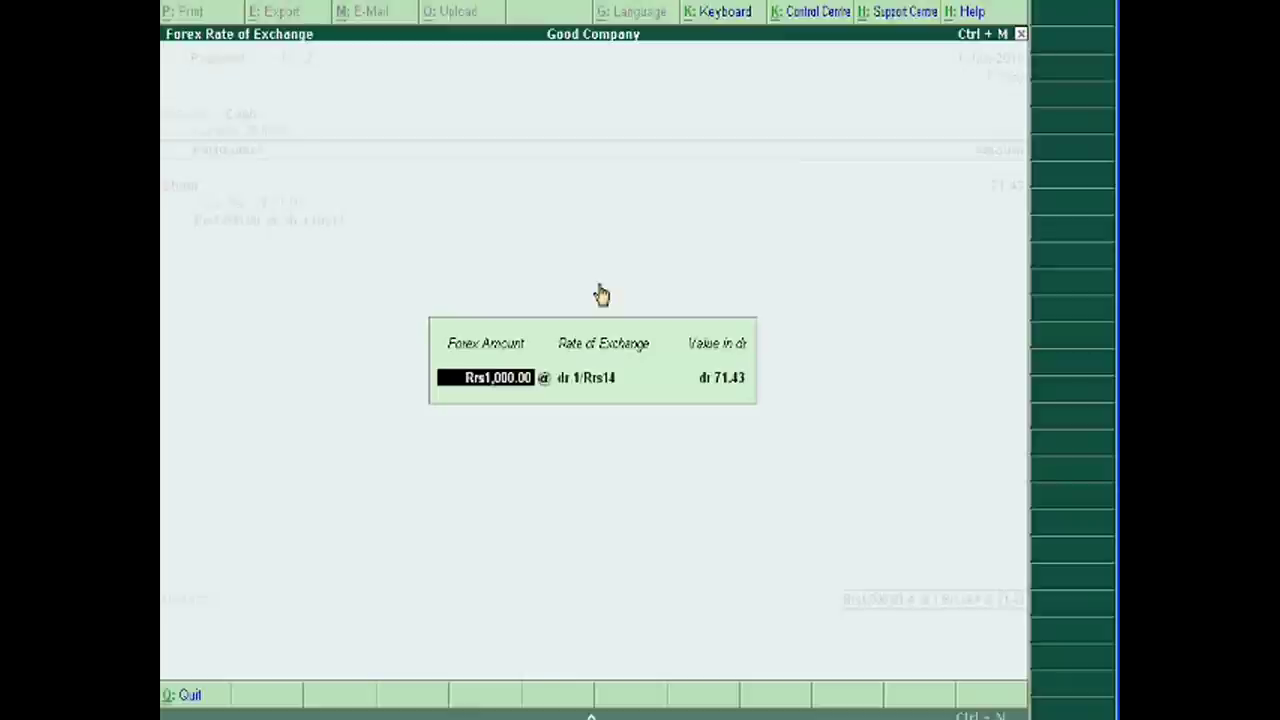
key("Return")
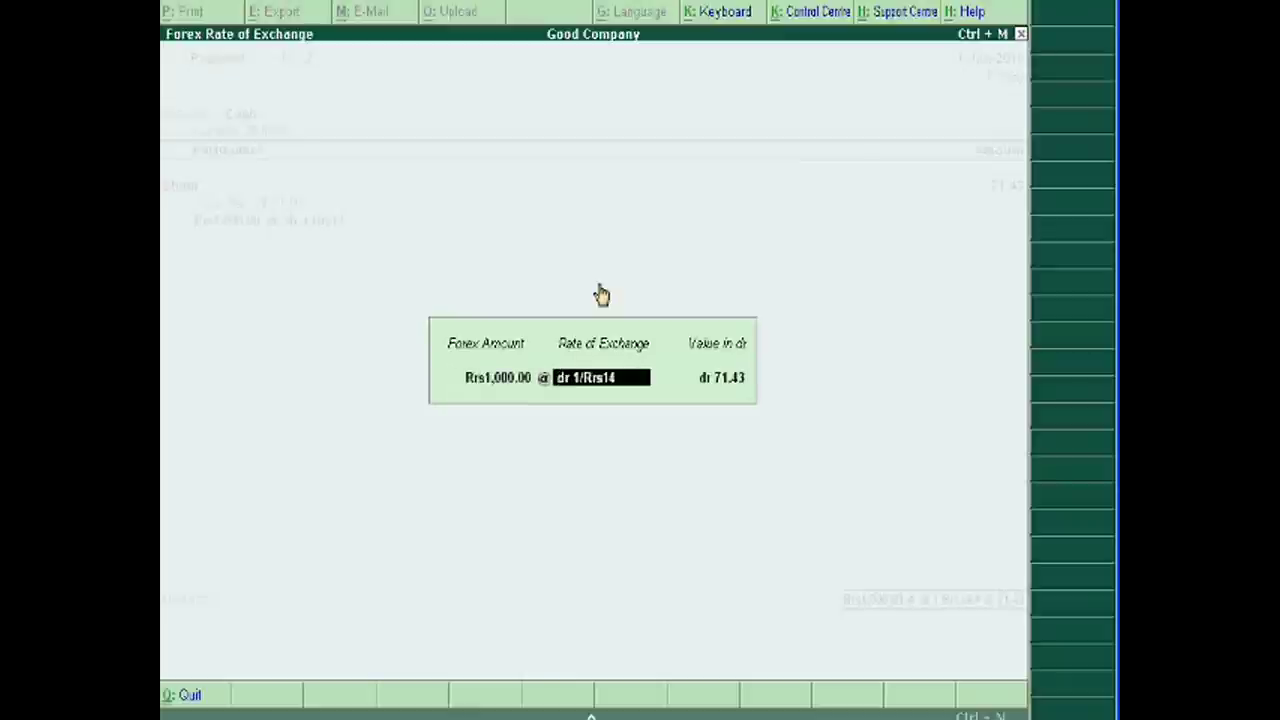
key("Return")
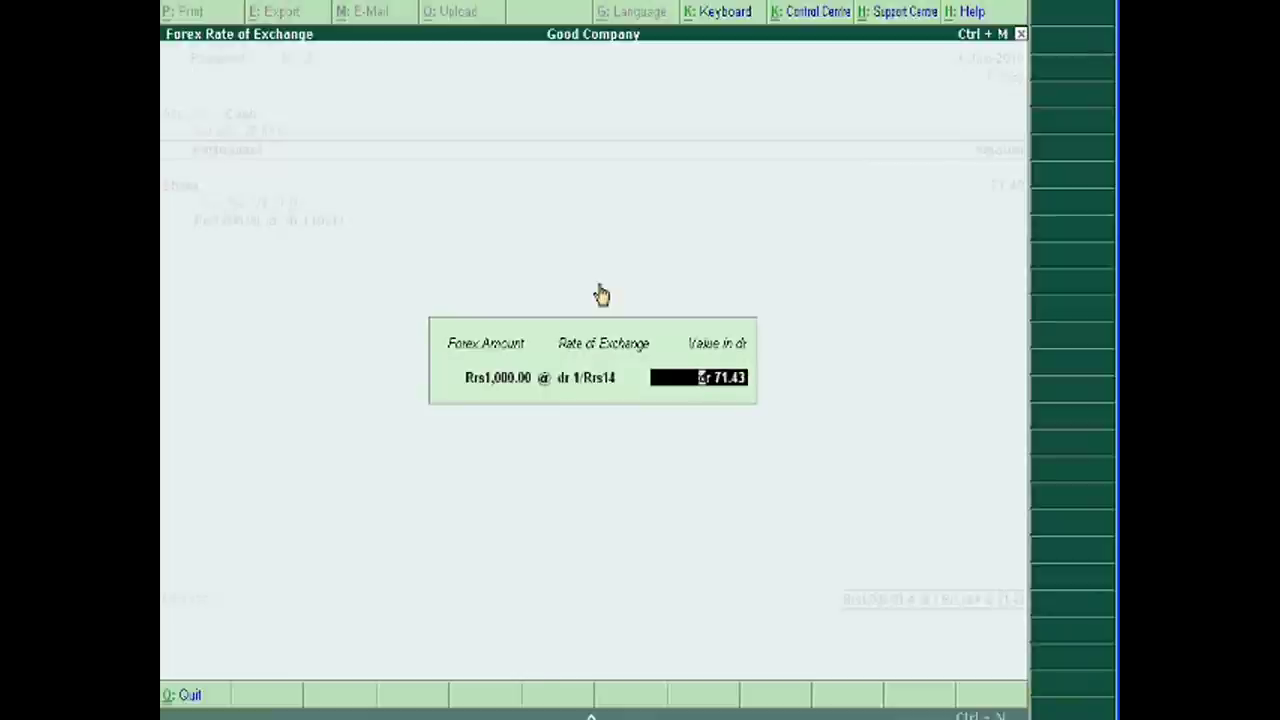
key("Return")
key("Return")
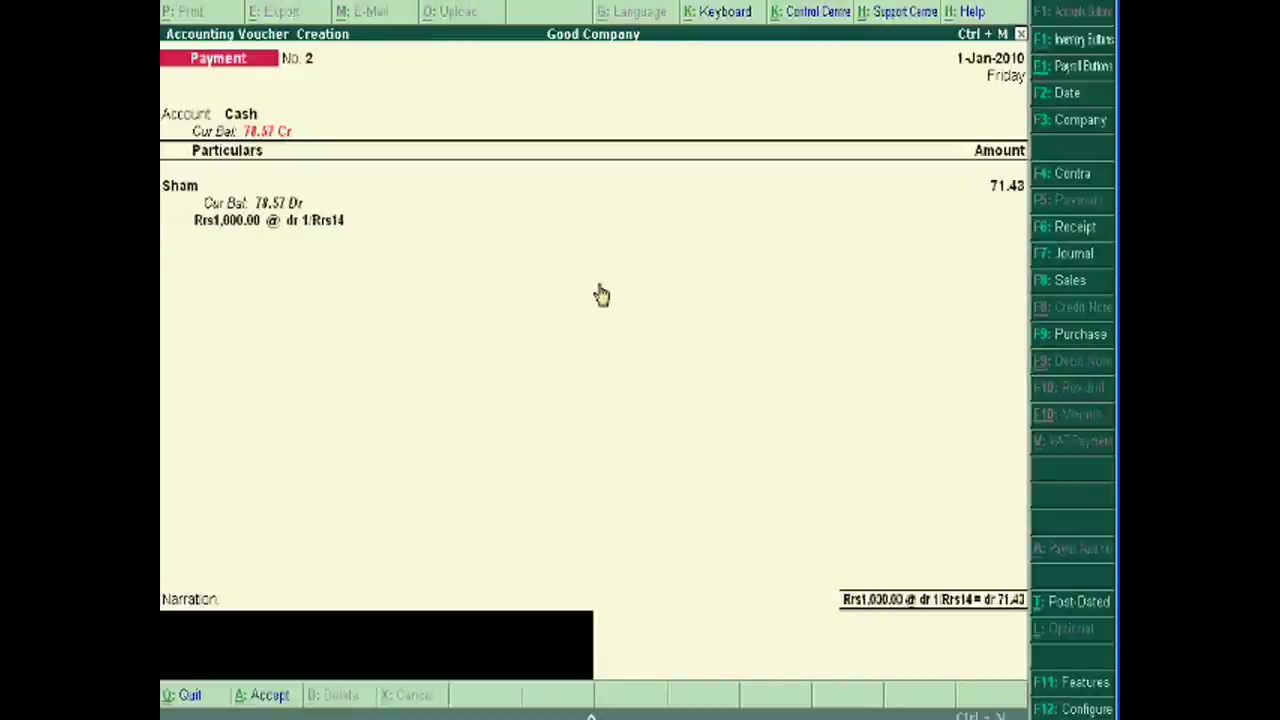
key("Return")
key("Return")
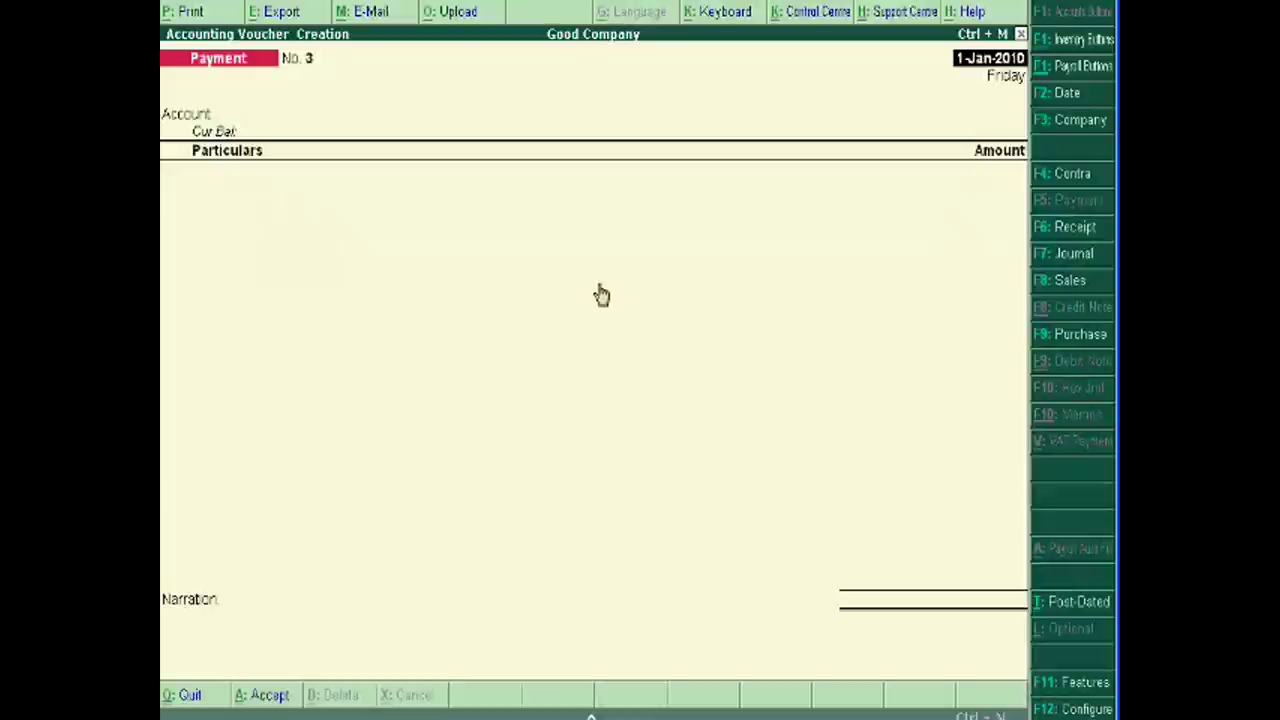
Leave voucher entry and start a new unit under Inventory Info's Units of Measure
left_click(1063, 341)
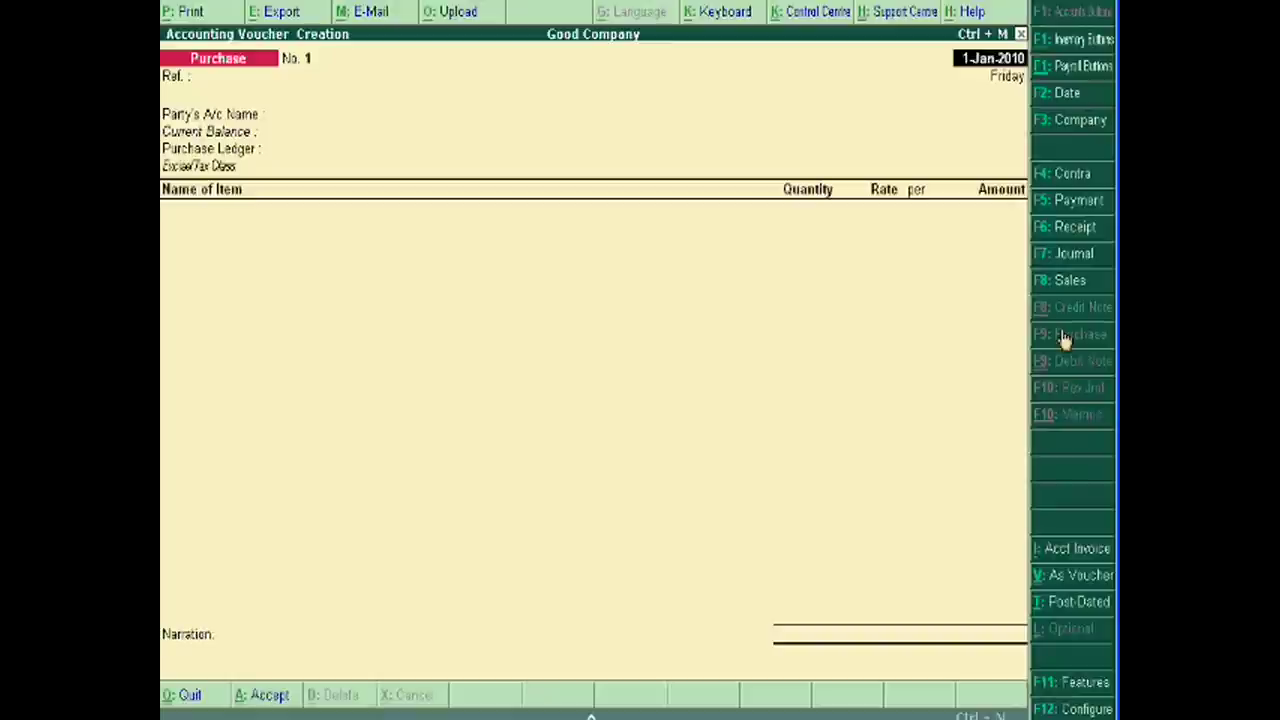
key("Escape")
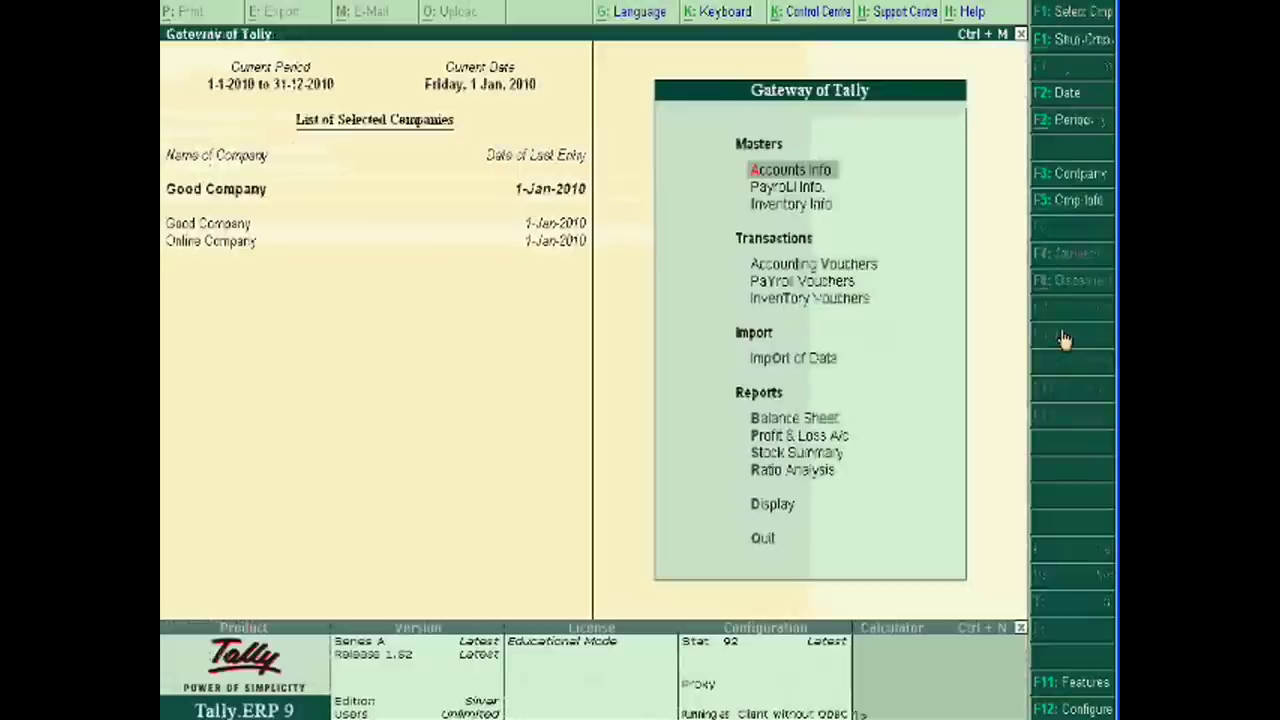
key("Down")
key("Down")
key("Return")
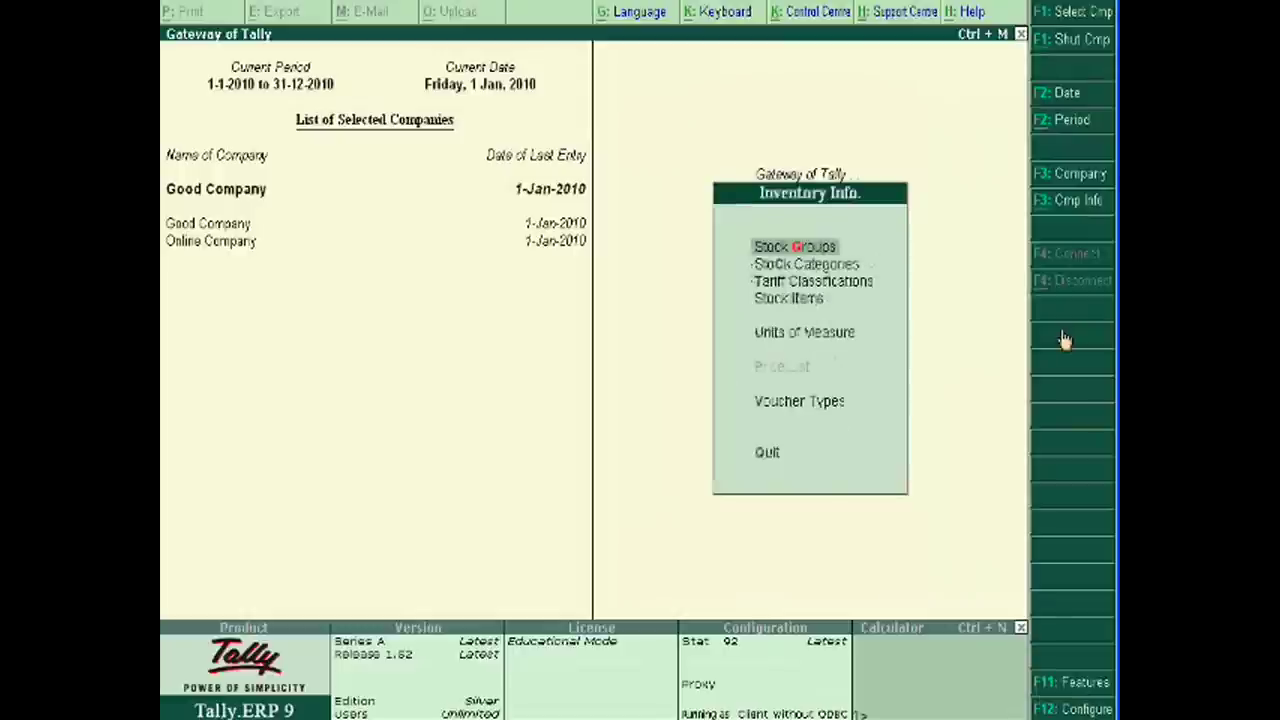
key("Down")
key("Down")
key("Down")
key("Down")
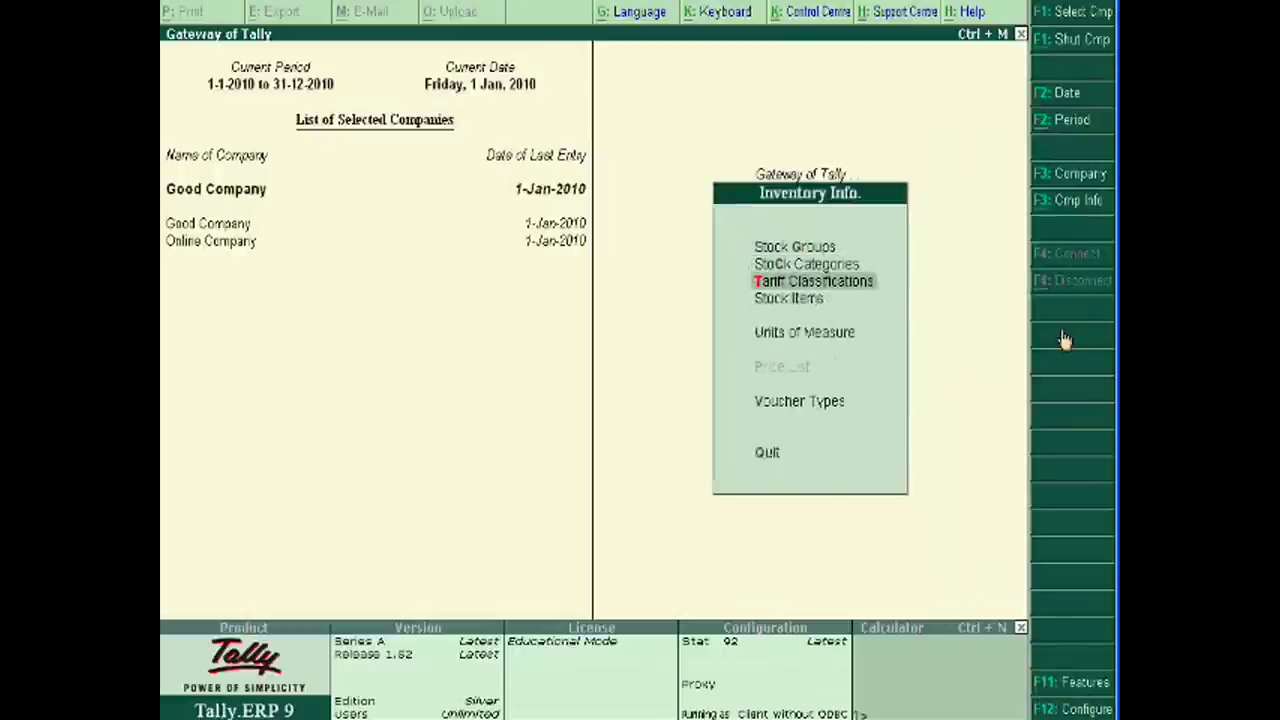
key("Return")
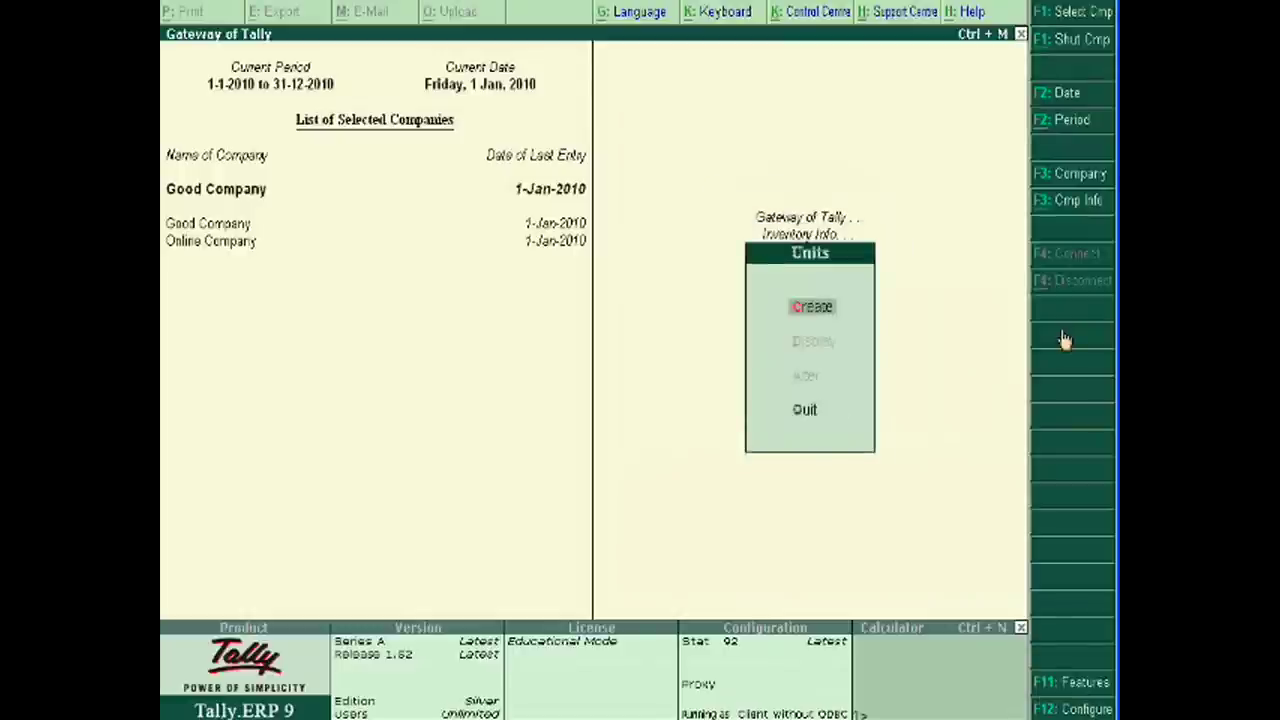
key("Return")
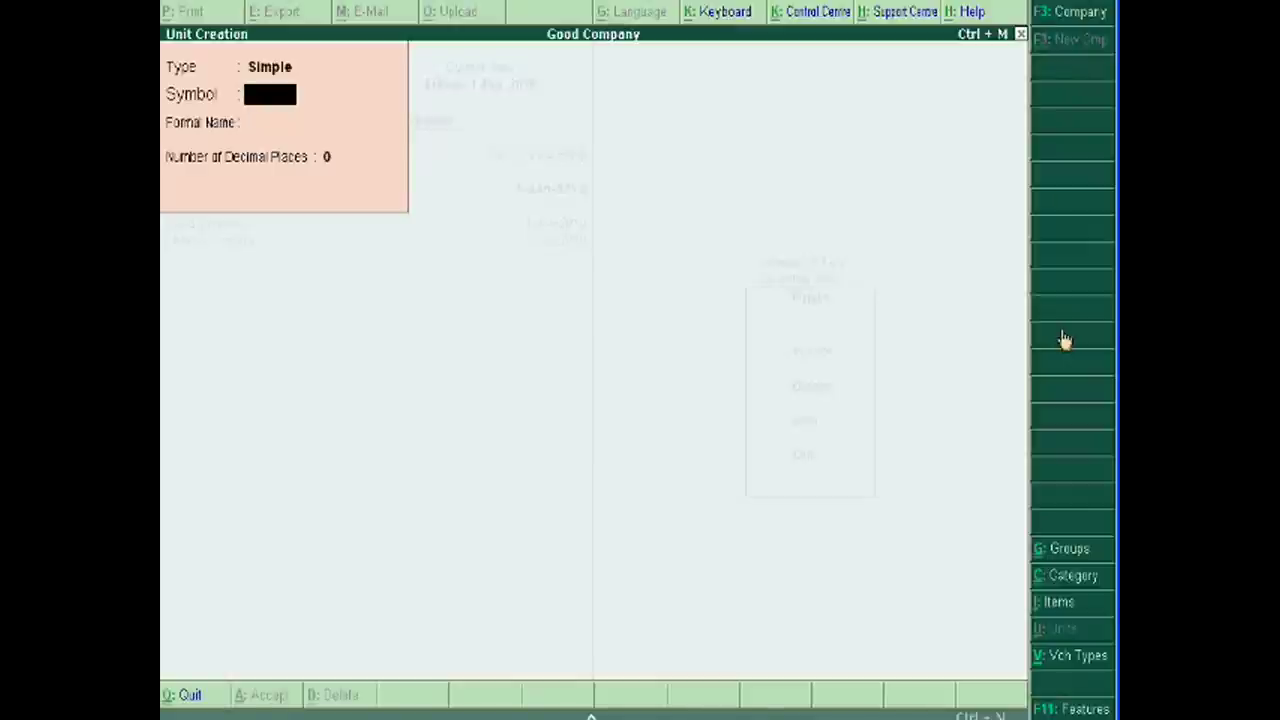
Enter unit symbol 'no.' with formal name 'Numbers'
type("num")
key("BackSpace")
type(".")
key("BackSpace")
key("BackSpace")
type("o")
key("Return")
type("Numbers")
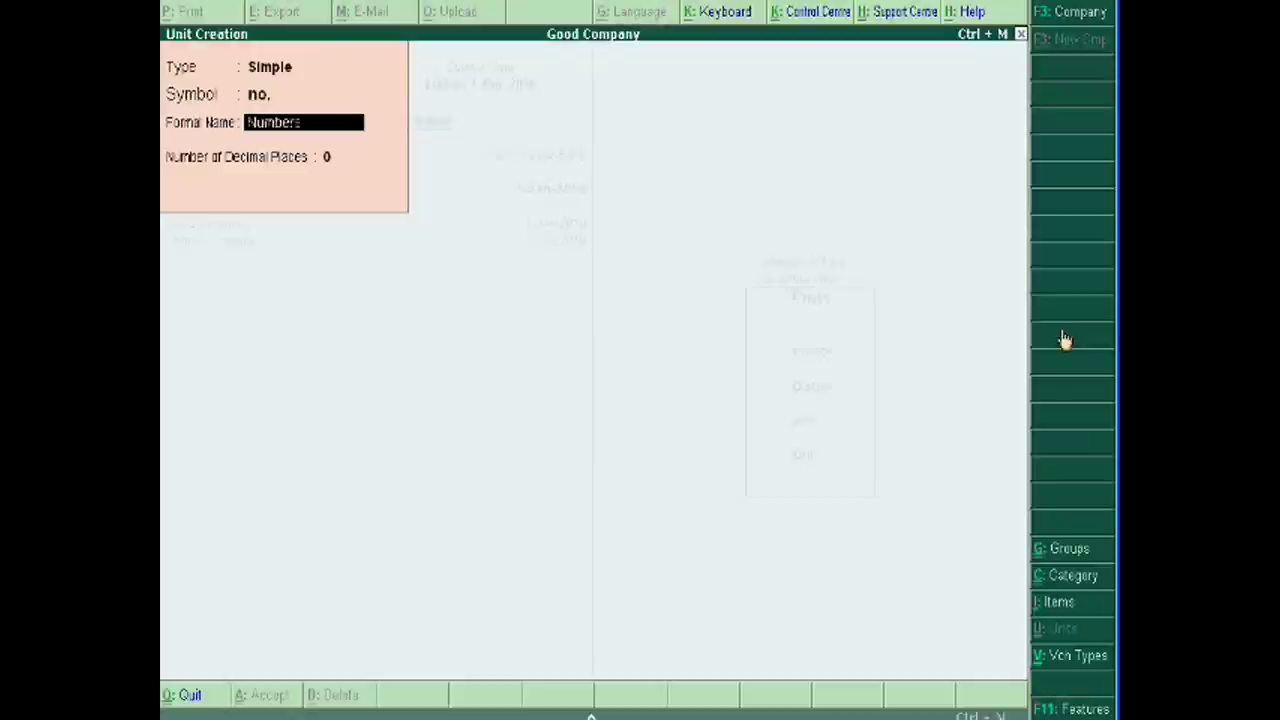
key("Return")
key("Return")
key("Return")
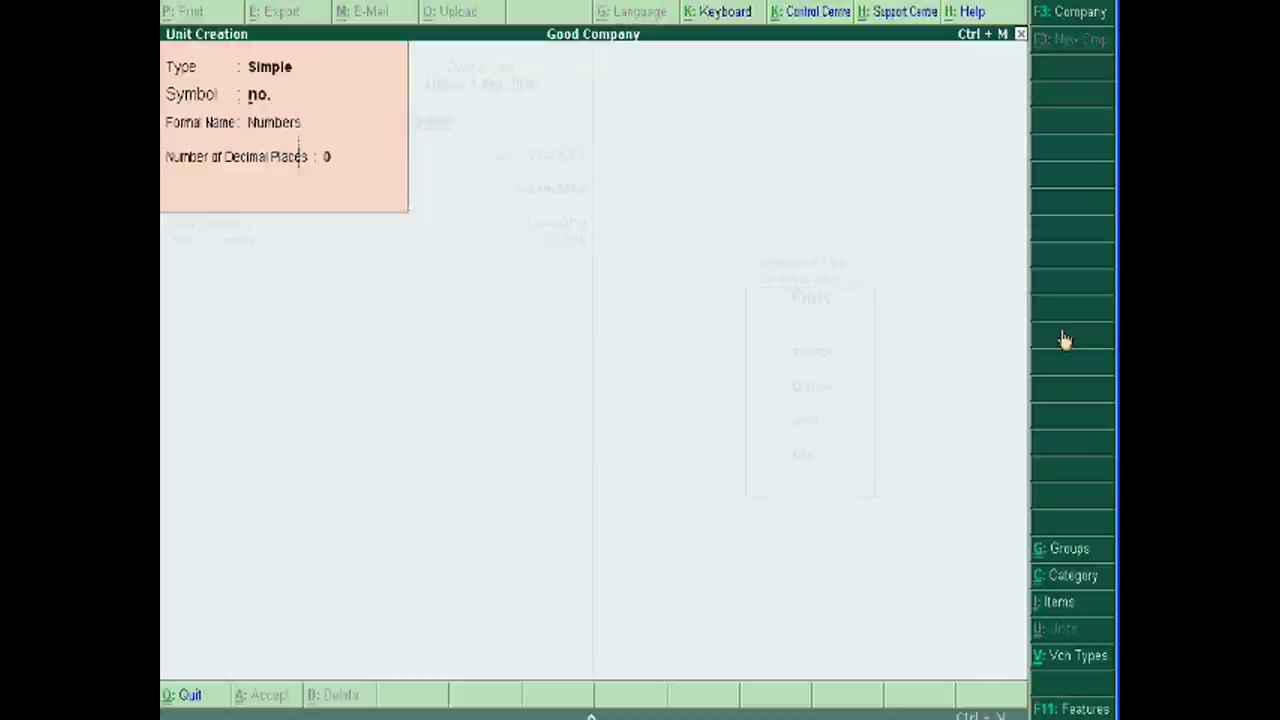
Close unit creation and view the existing Books stock item
key("Escape")
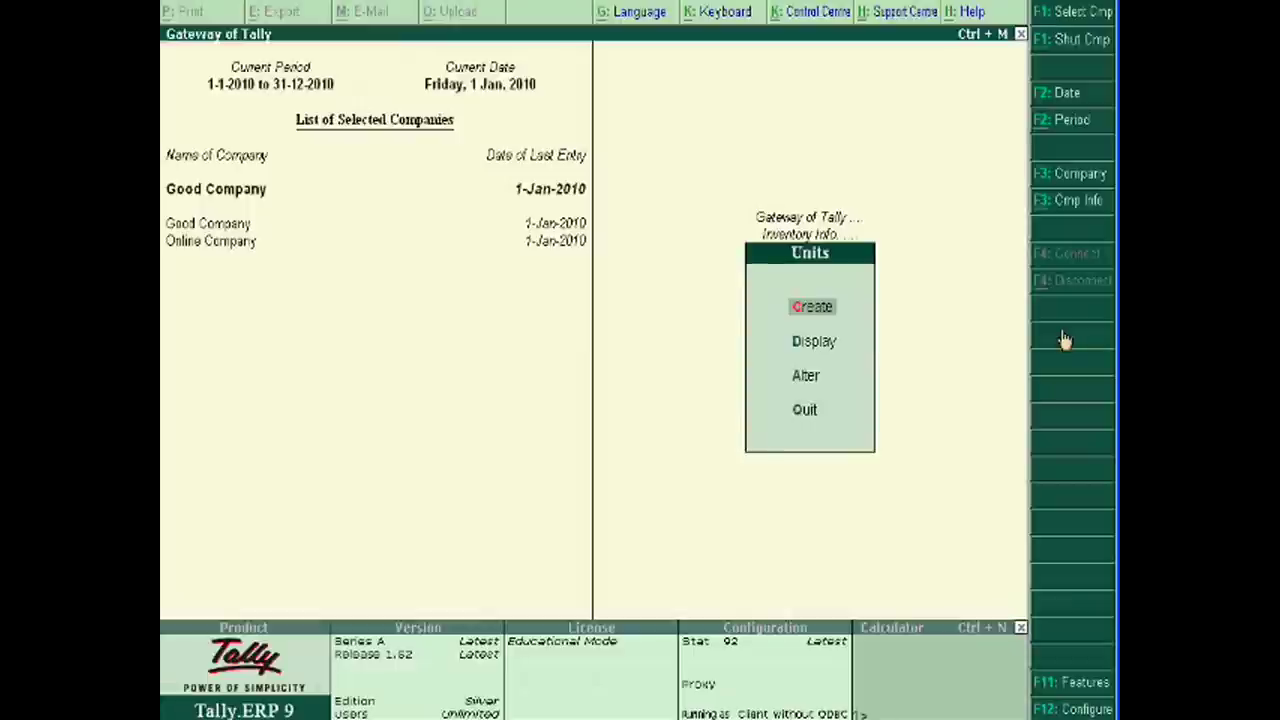
key("Escape")
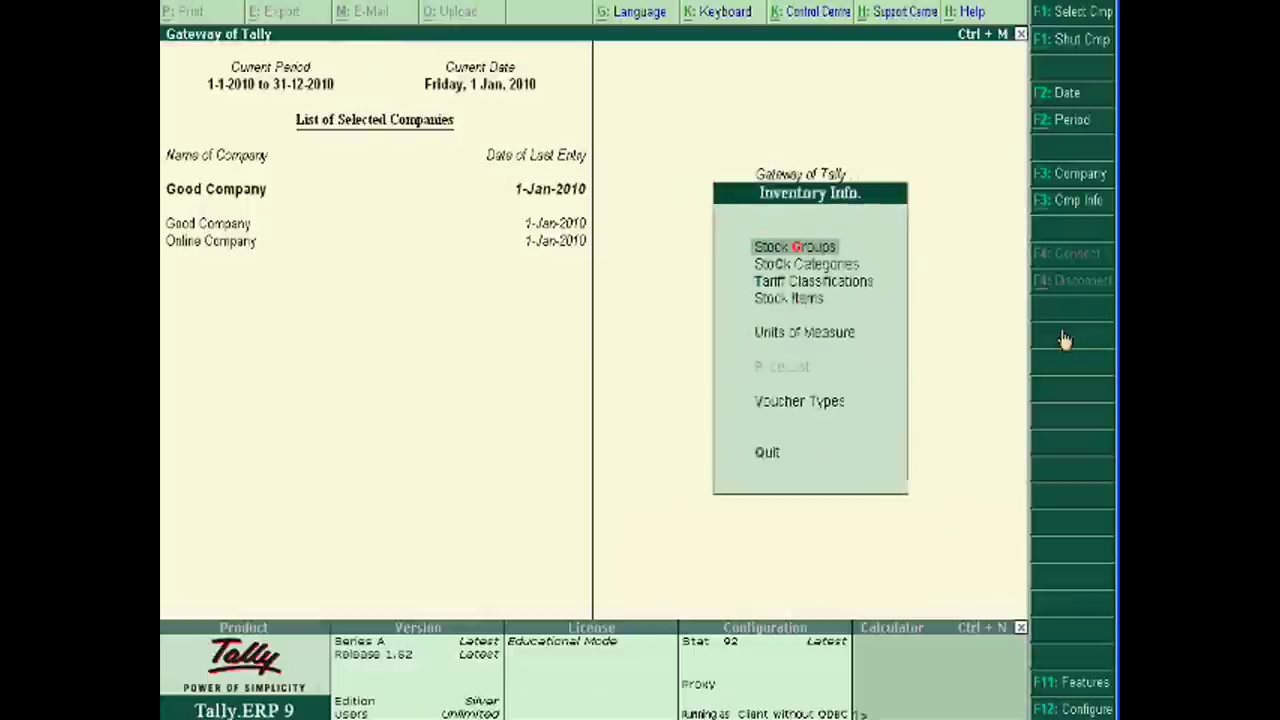
key("Down")
key("Down")
key("Down")
key("Return")
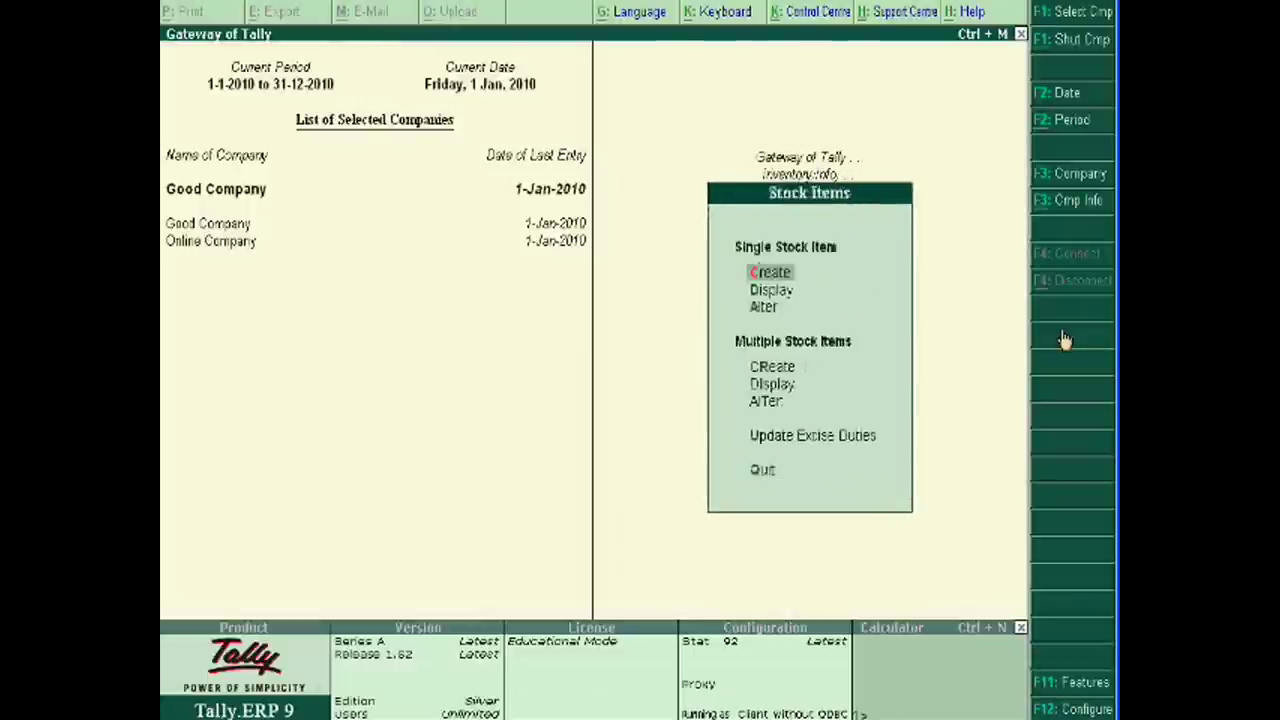
key("Down")
key("Return")
key("Escape")
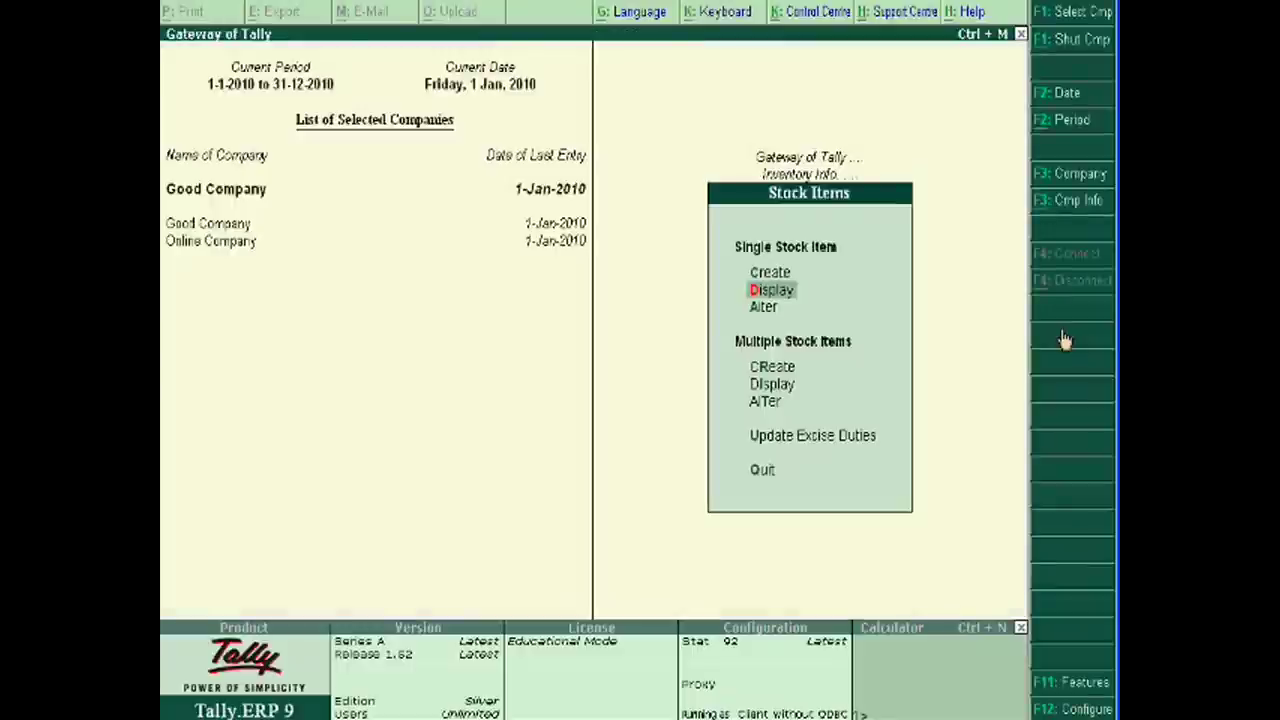
key("Return")
key("Return")
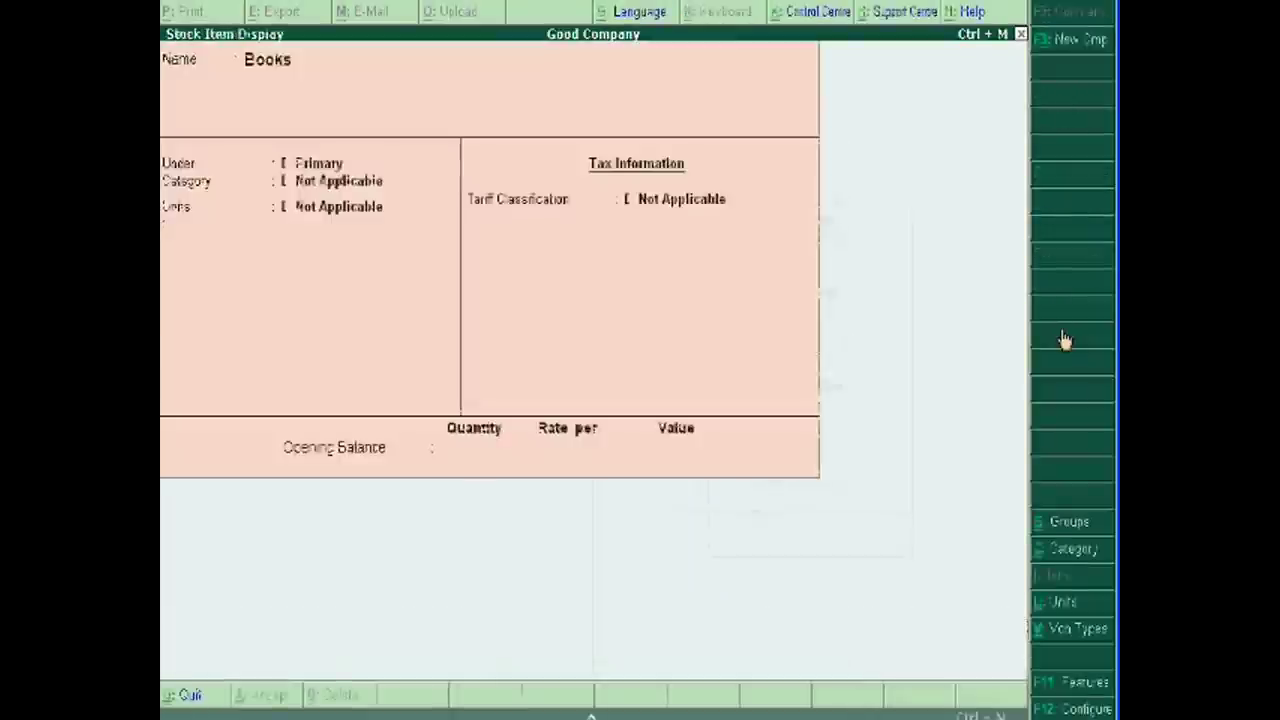
key("Escape")
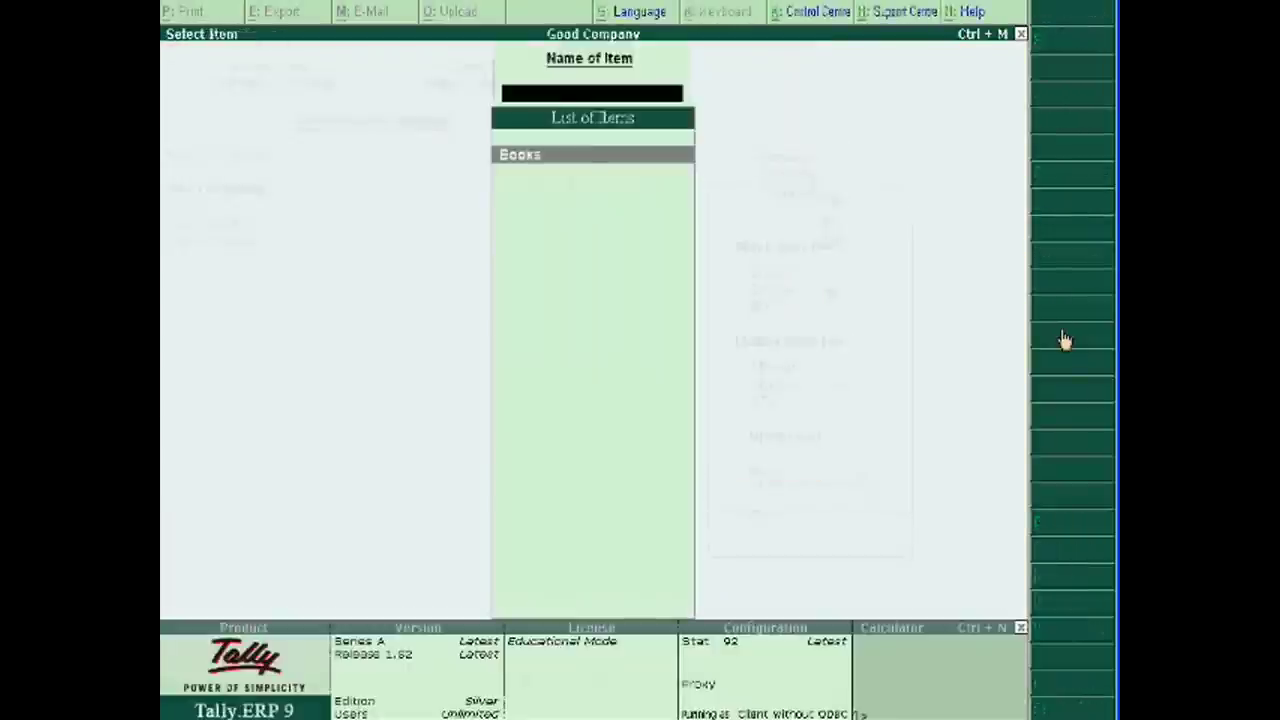
key("Escape")
Alter the Books stock item to use the no. unit, then return to the Gateway
key("Down")
key("Return")
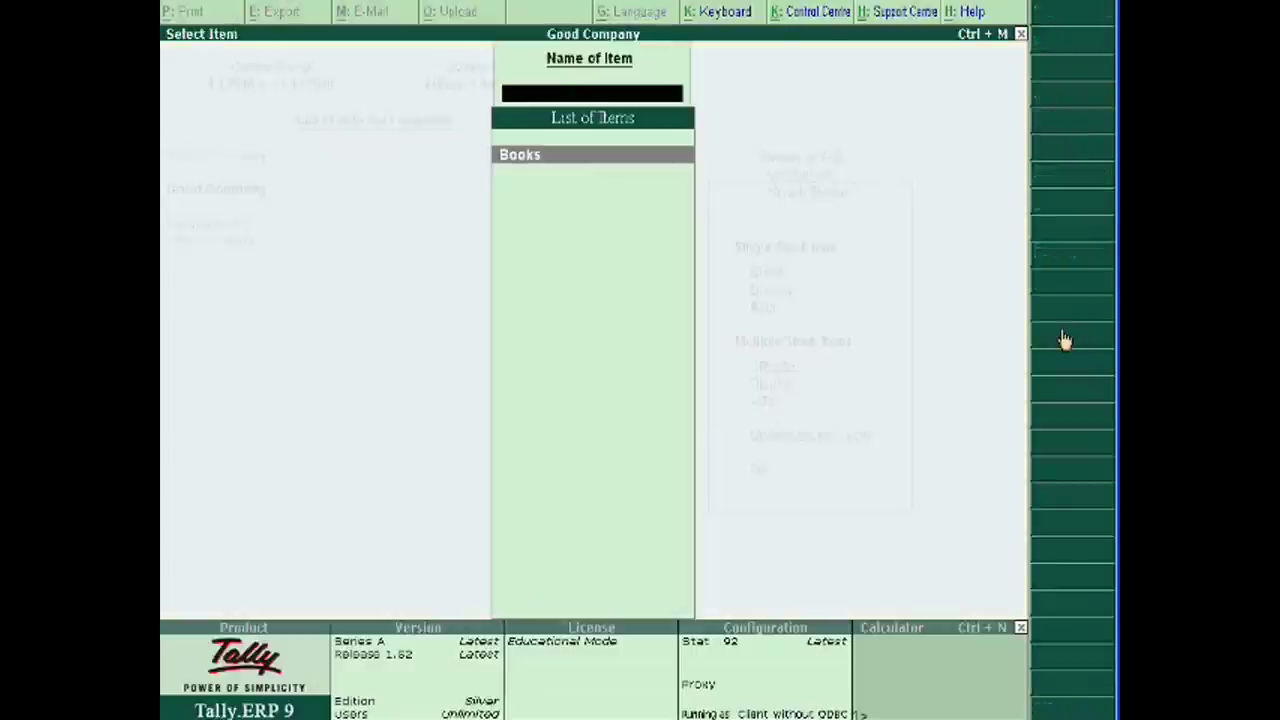
key("Return")
key("Return")
key("Return")
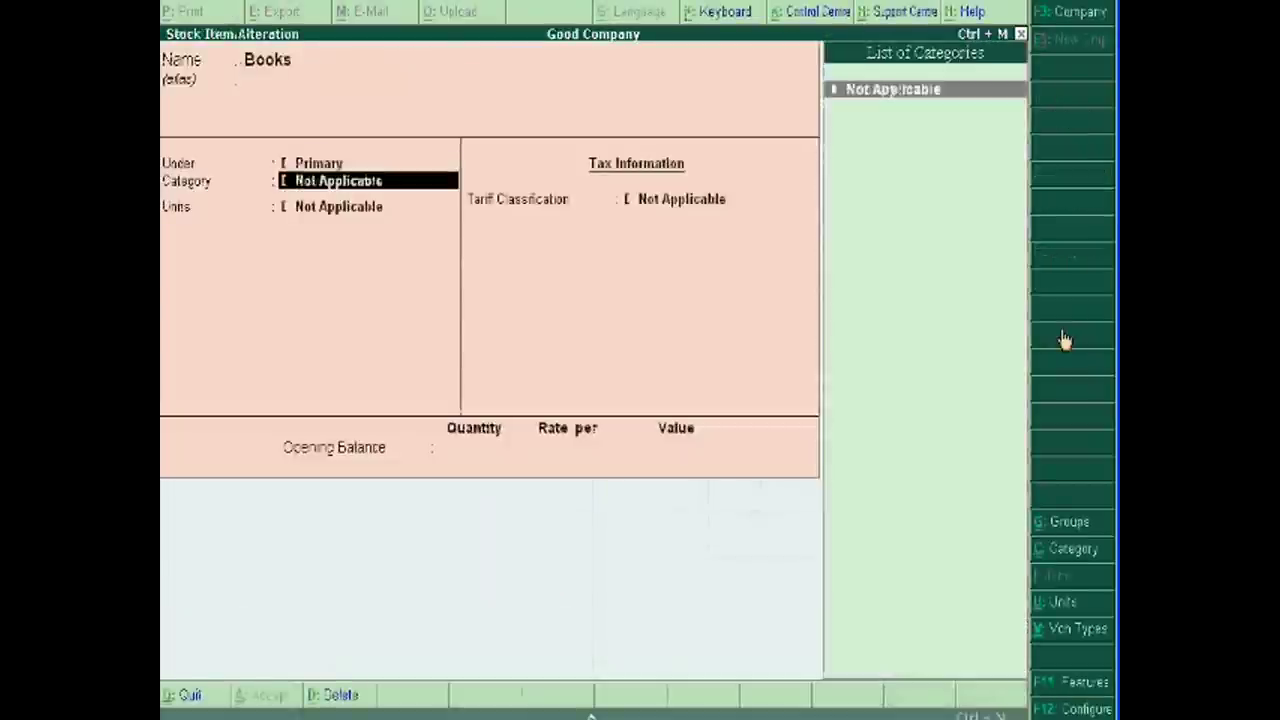
key("Return")
key("Down")
key("Return")
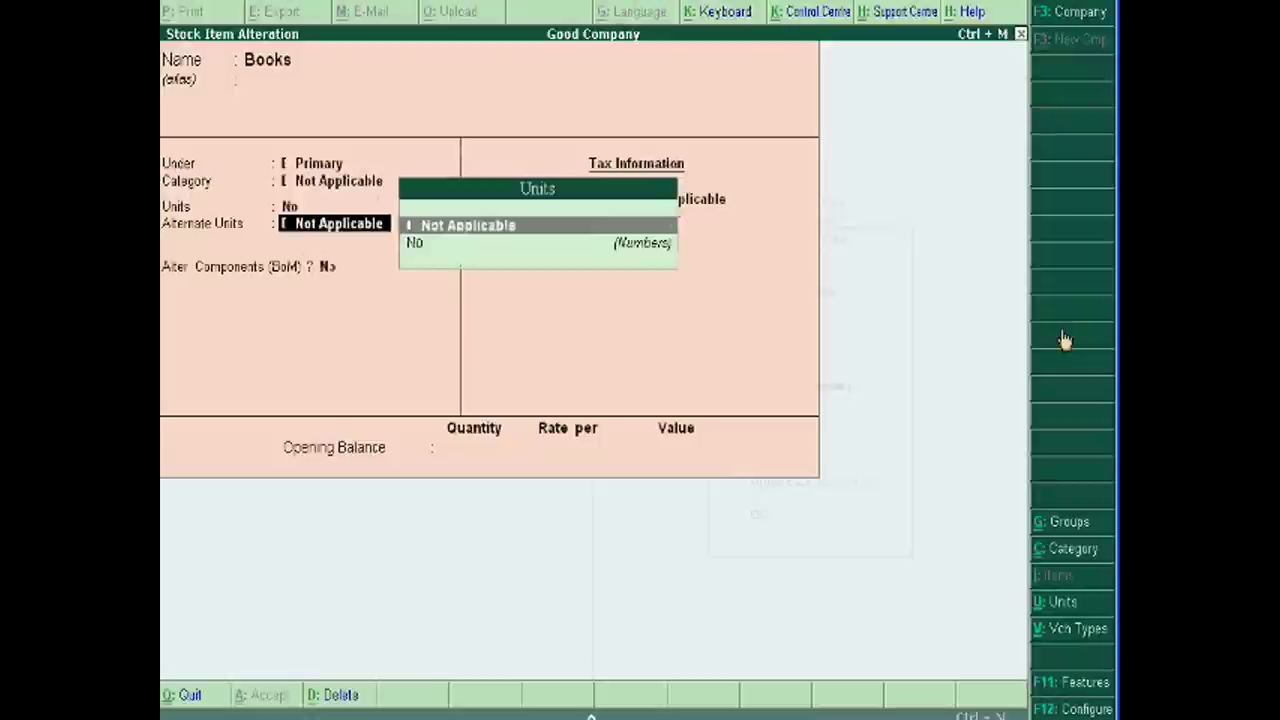
key("Return")
key("Return")
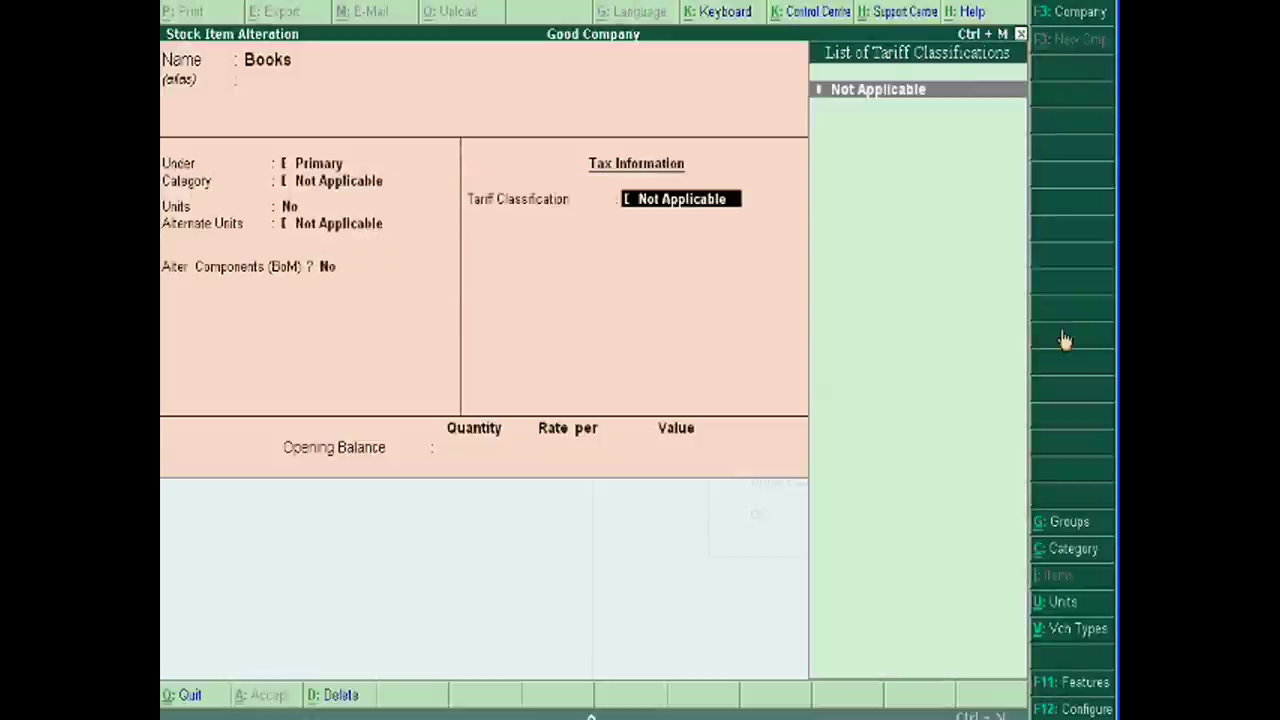
key("Return")
key("Return")
key("Escape")
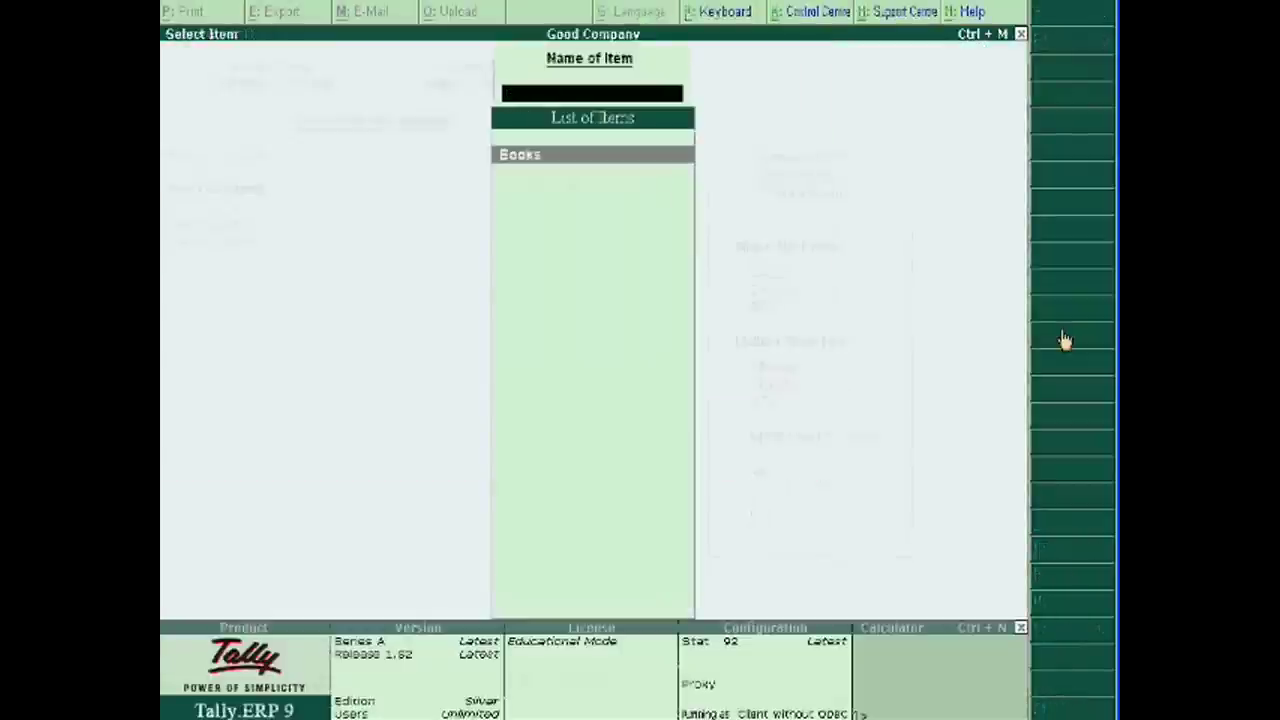
key("Escape")
key("Escape")
key("Escape")
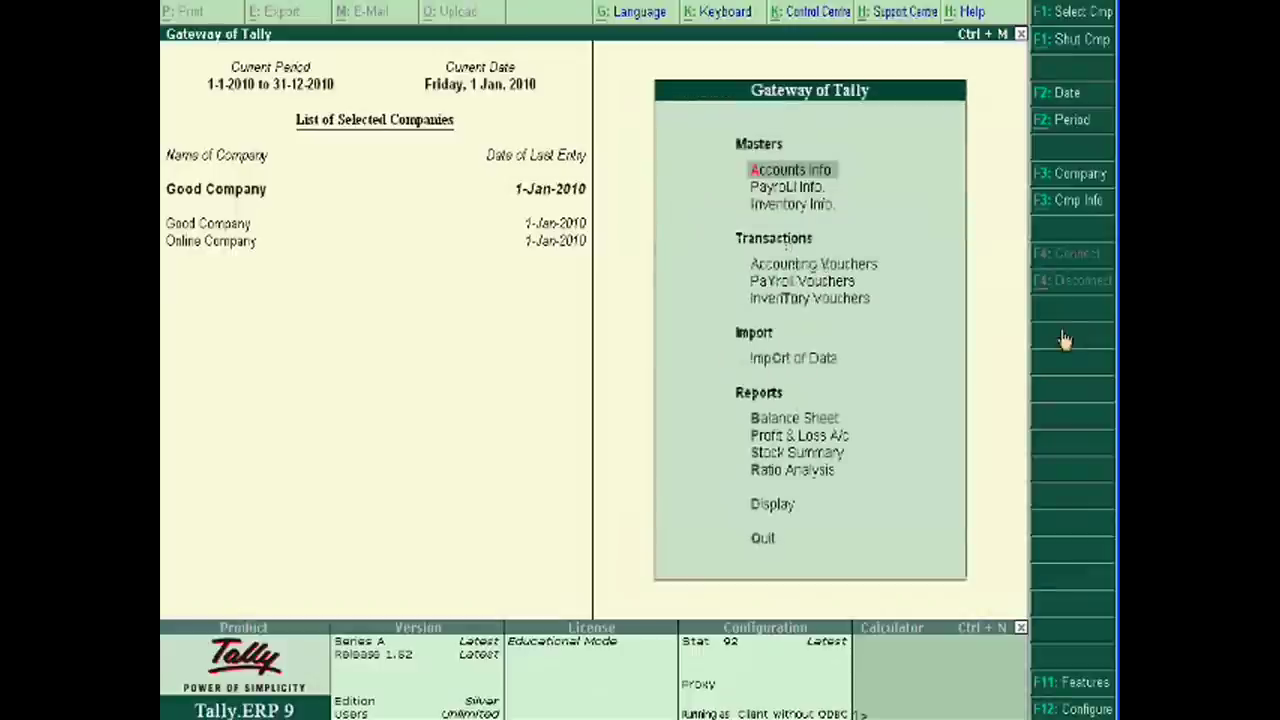
Open Purchase voucher No. 1 and select Cash as the supplying party
key("Down")
key("Down")
key("Down")
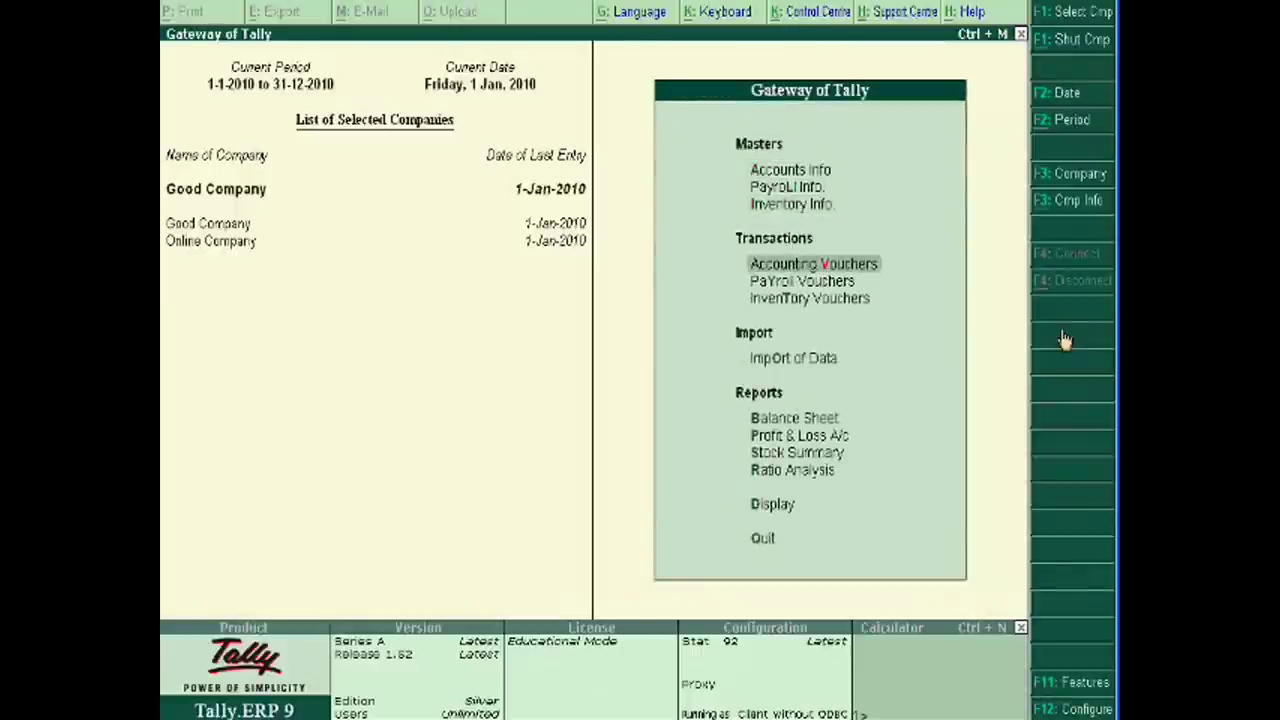
key("Return")
key("Return")
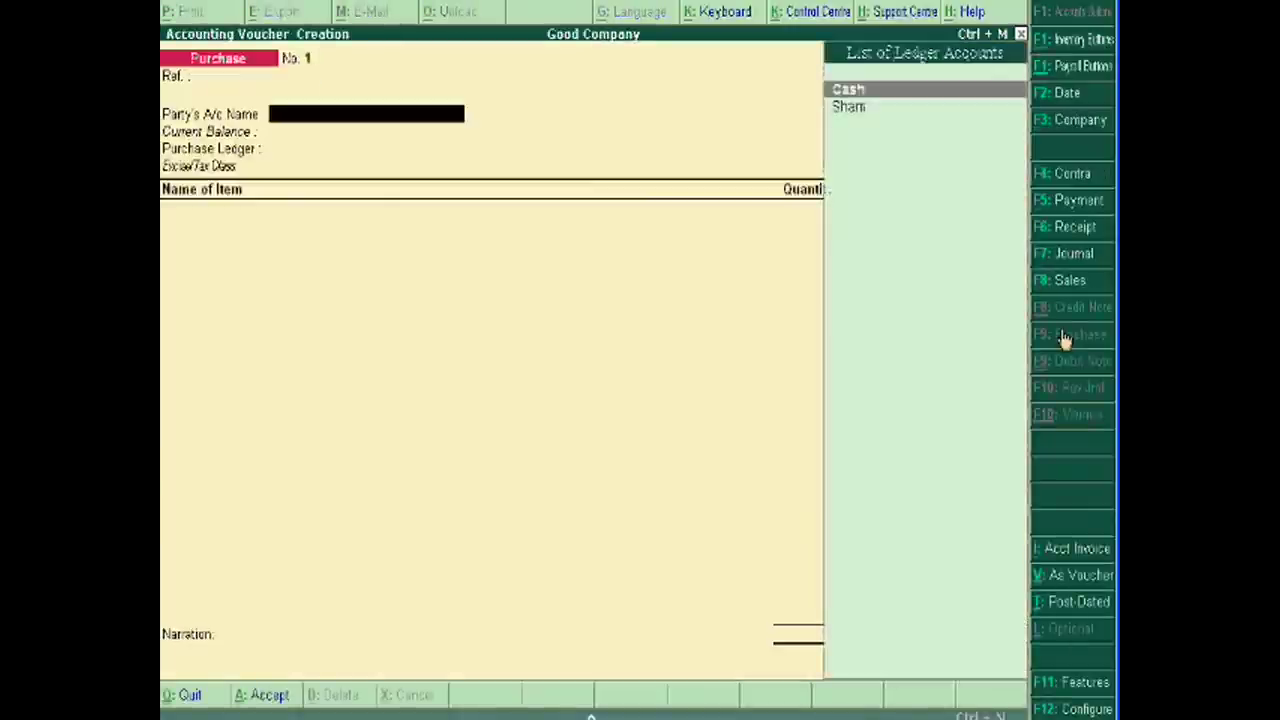
key("Return")
key("Return")
key("Return")
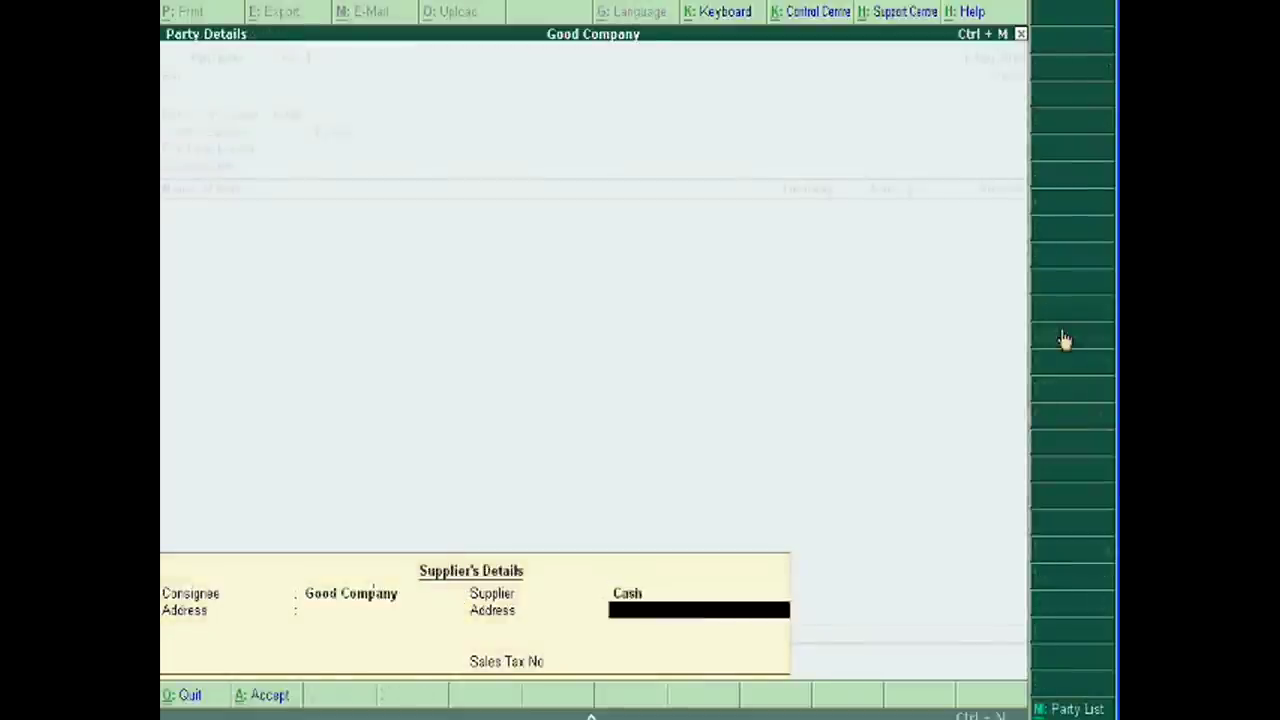
key("Return")
key("Return")
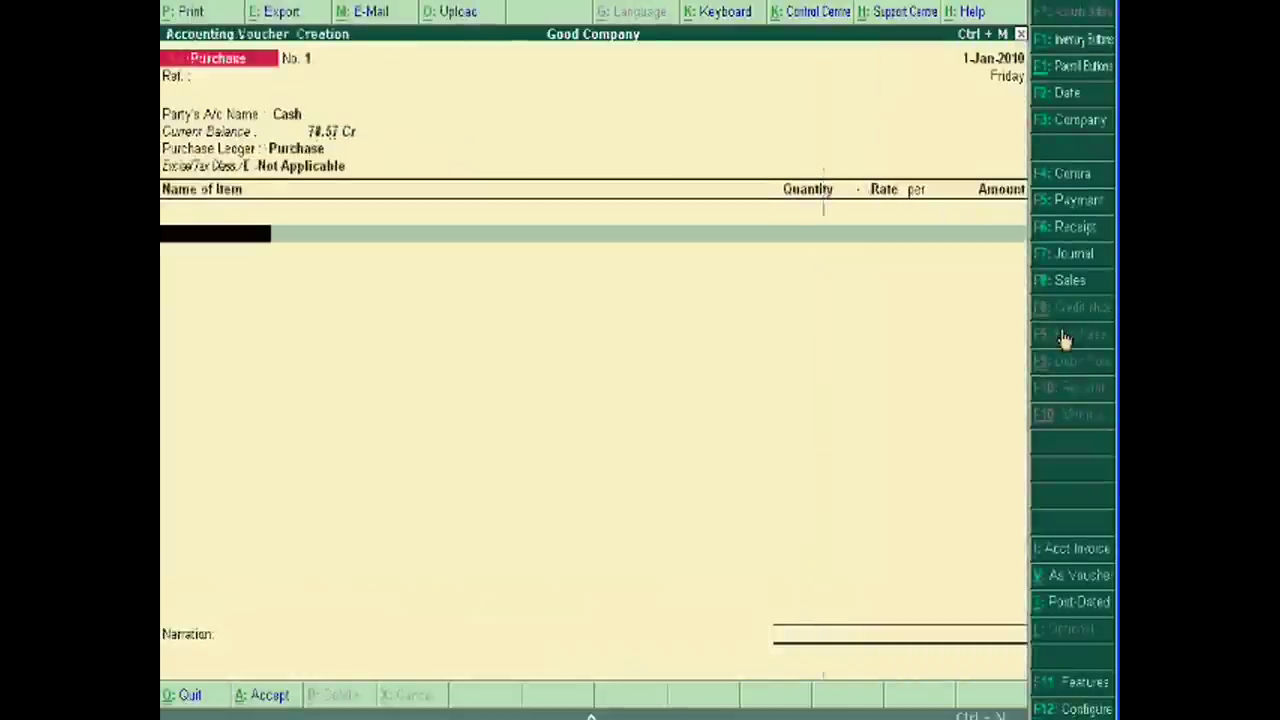
Add Books to the purchase with quantity 100 No at a rate of 200rs
type("b")
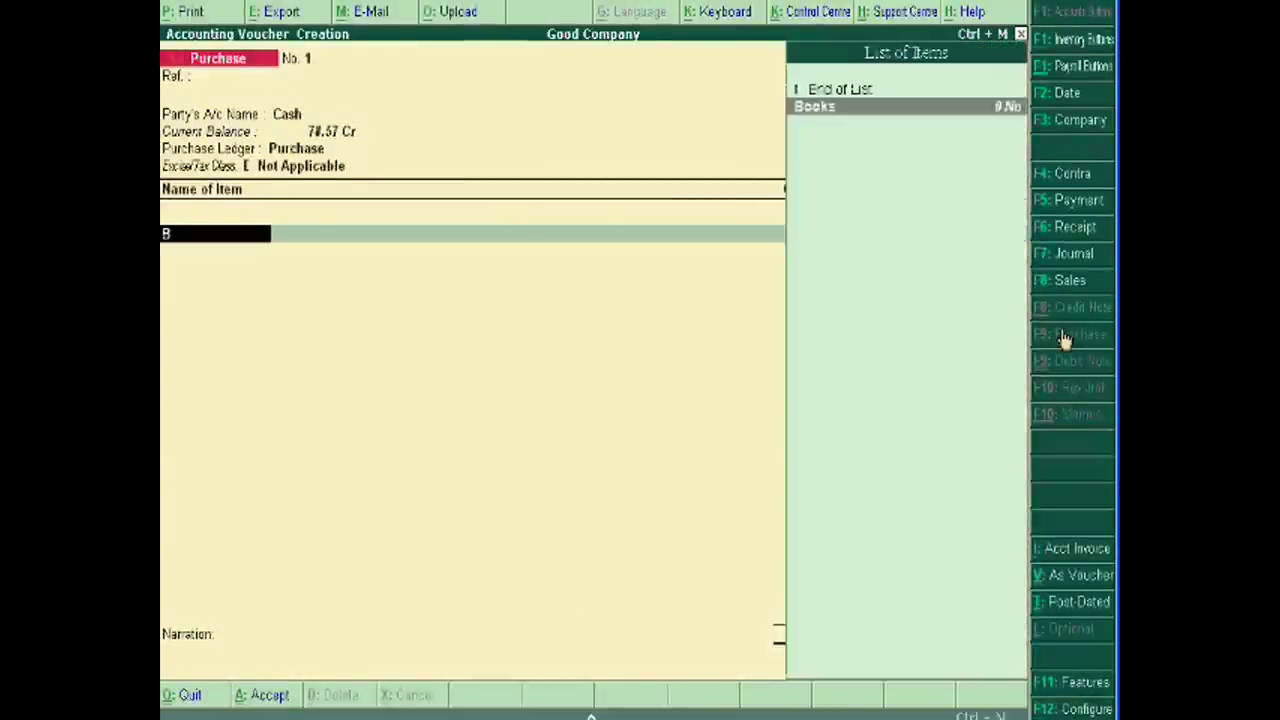
key("Return")
key("Return")
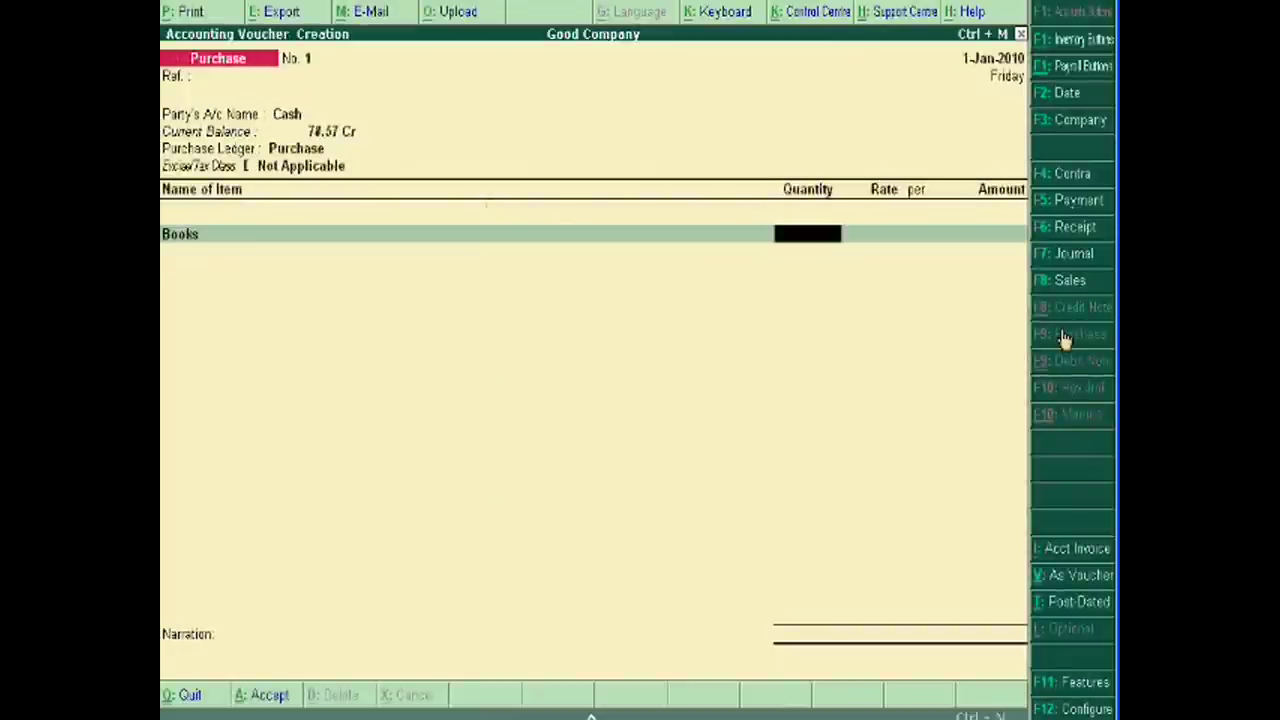
type("100")
key("Return")
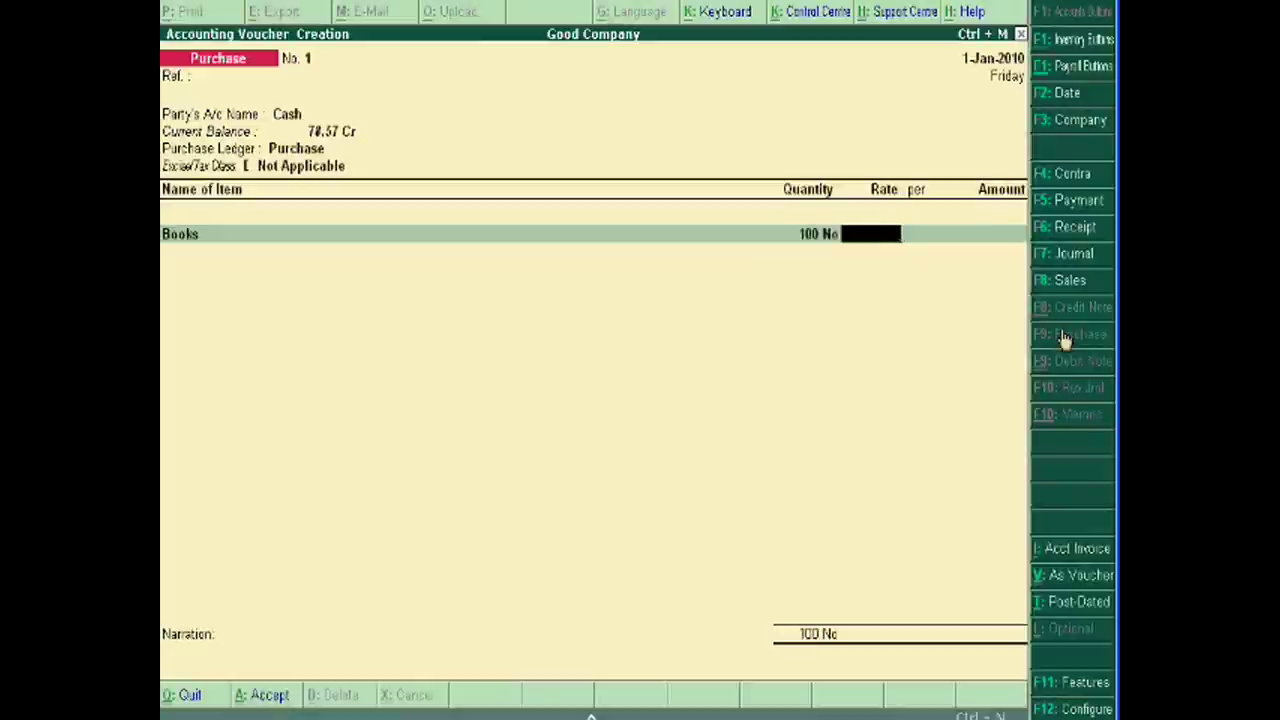
type("200")
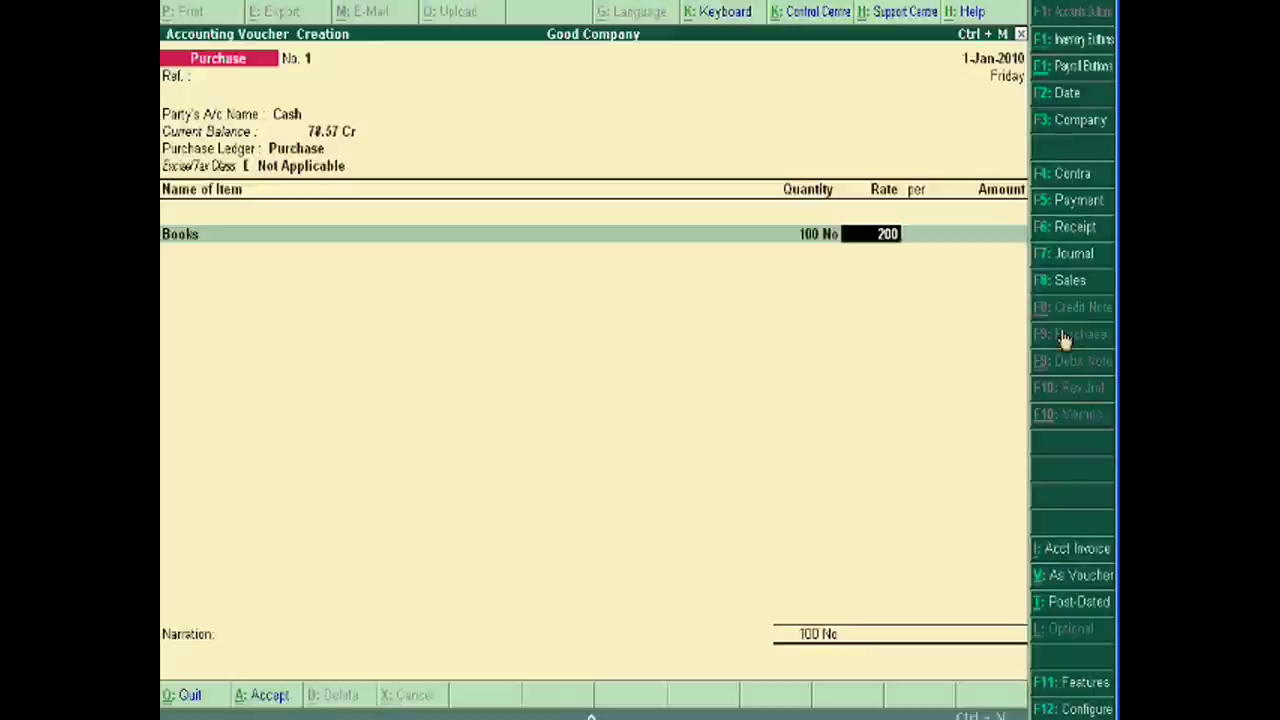
type("rs")
key("Return")
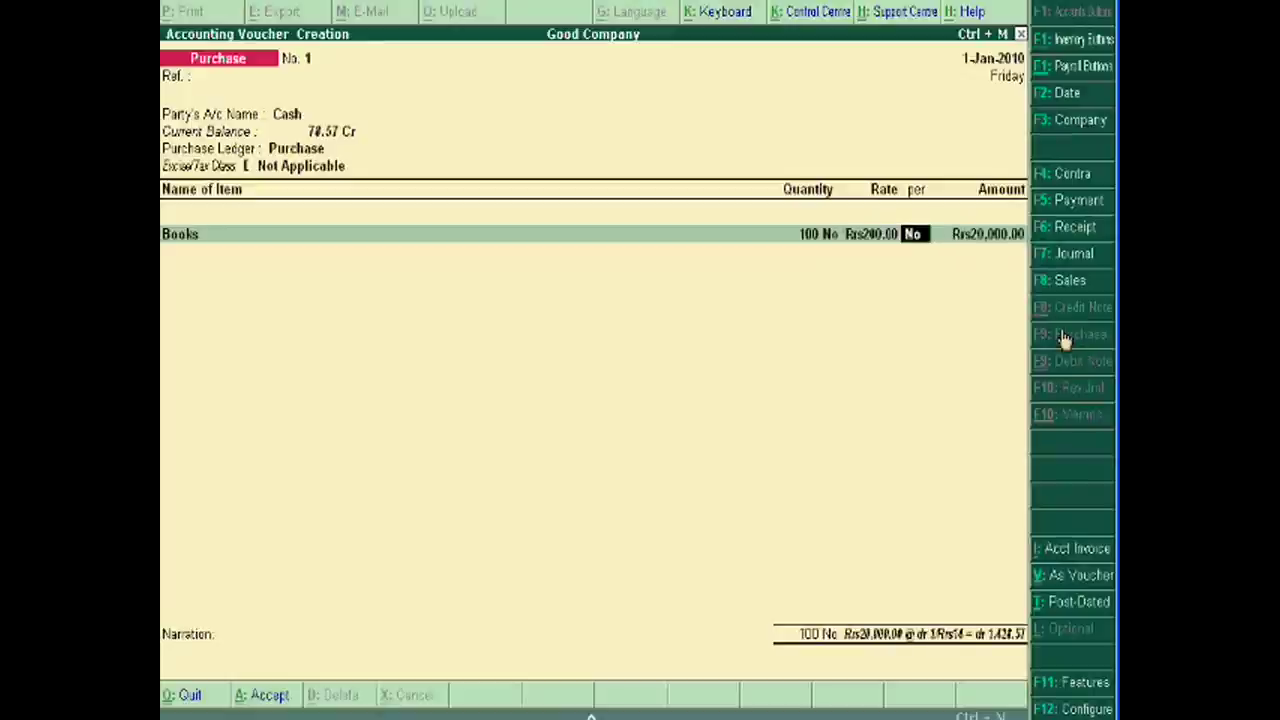
Set the exchange rate to Rs14 per dinar (dr 1,428.57) and save the purchase voucher
key("Return")
type("Rs14 per dinar")
key("Return")
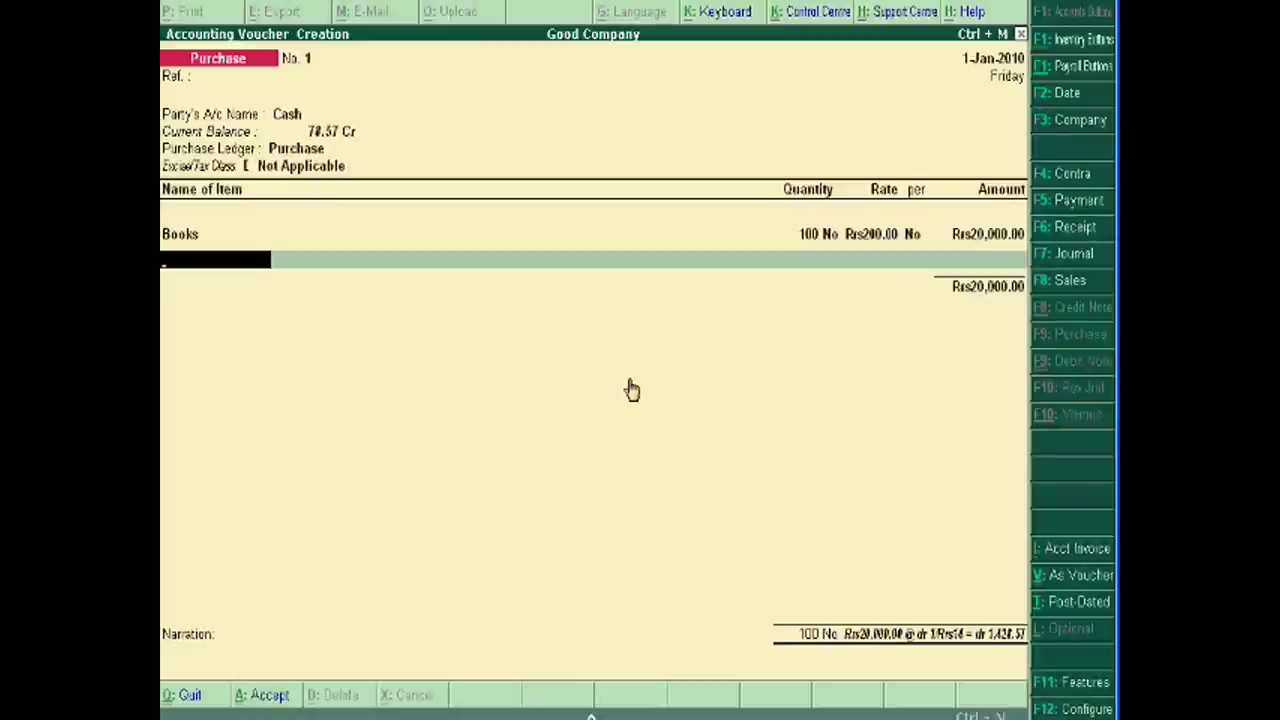
key("Return")
key("Return")
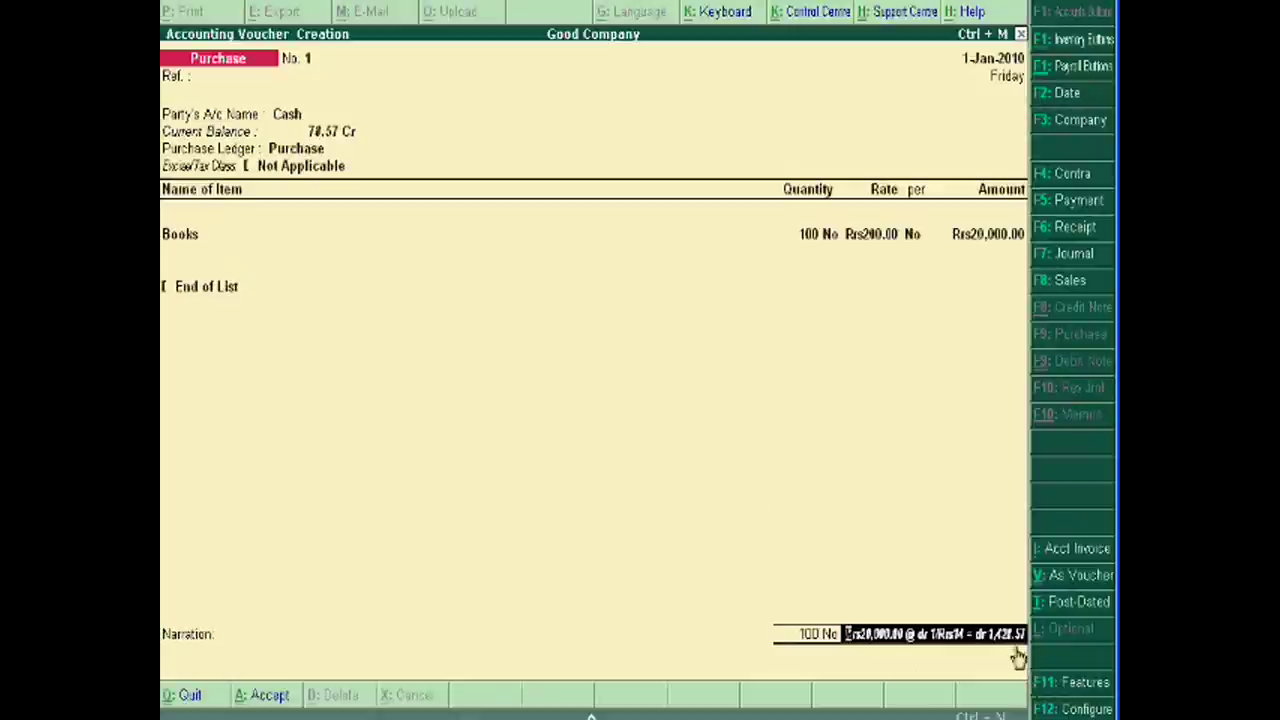
key("Return")
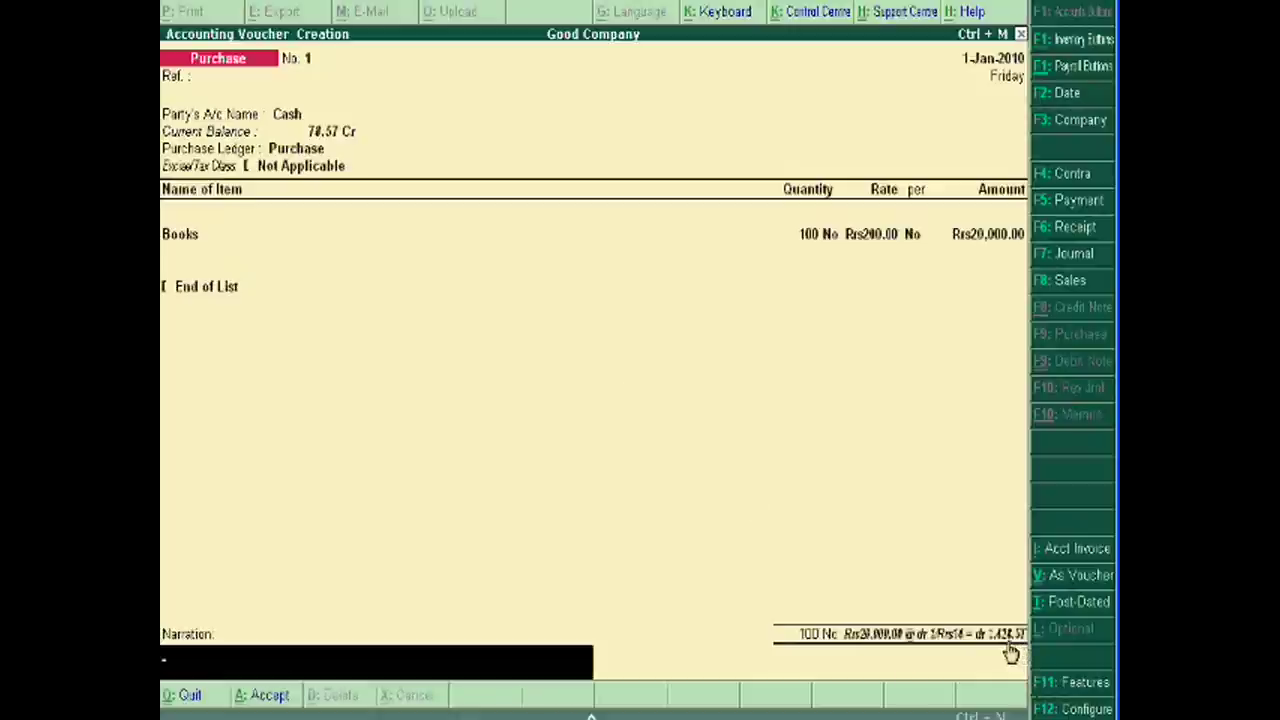
key("Return")
key("Return")
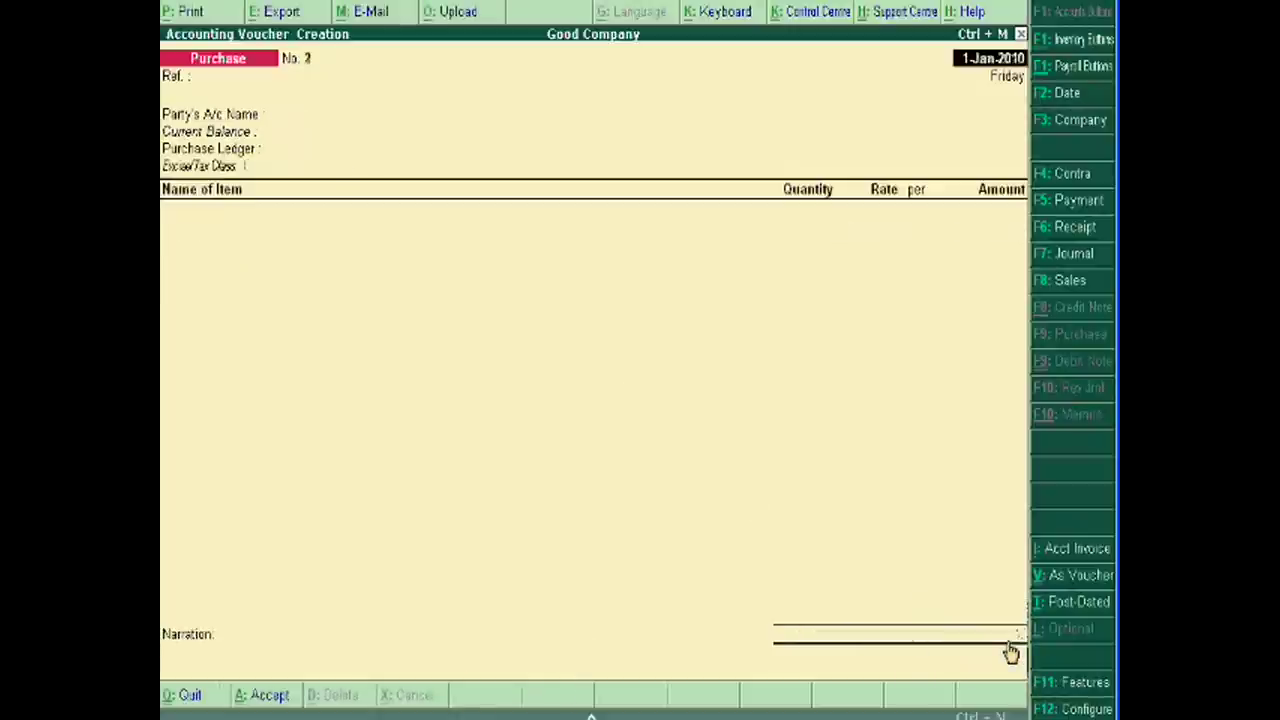
key("Escape")
key("Return")
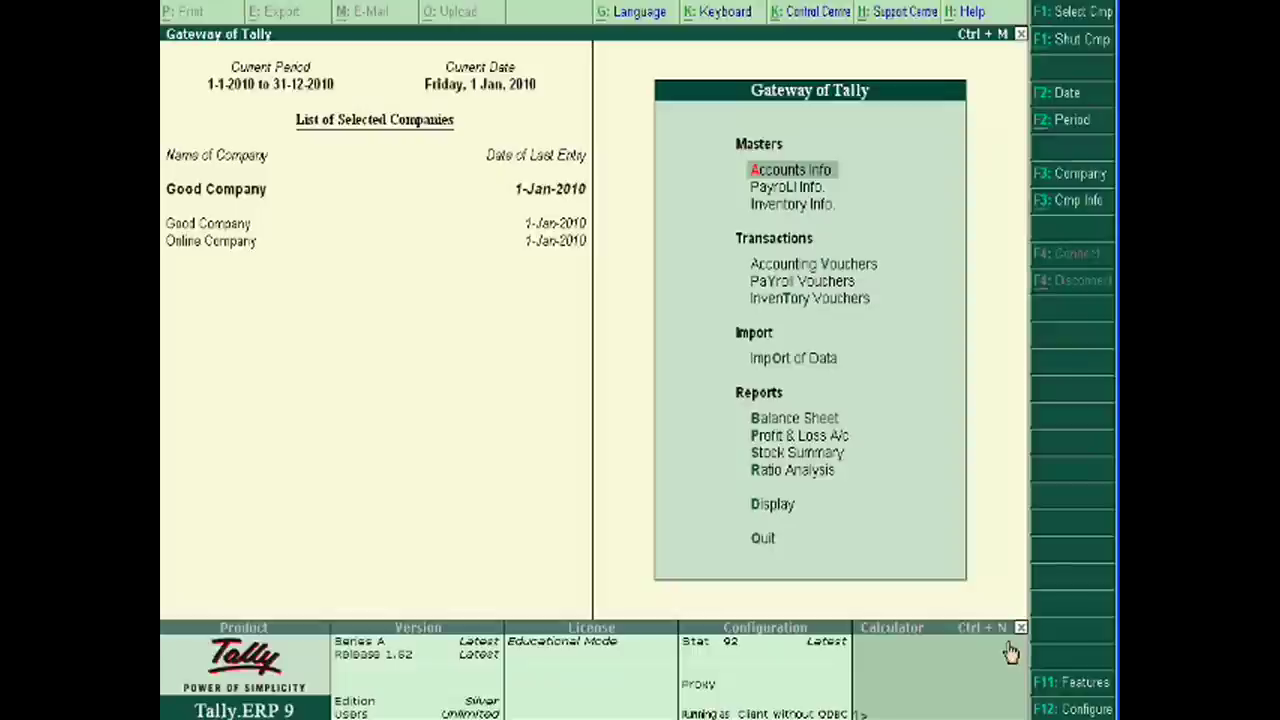
key("Down")
key("Down")
key("Down")
key("Down")
key("Down")
key("Down")
key("Down")
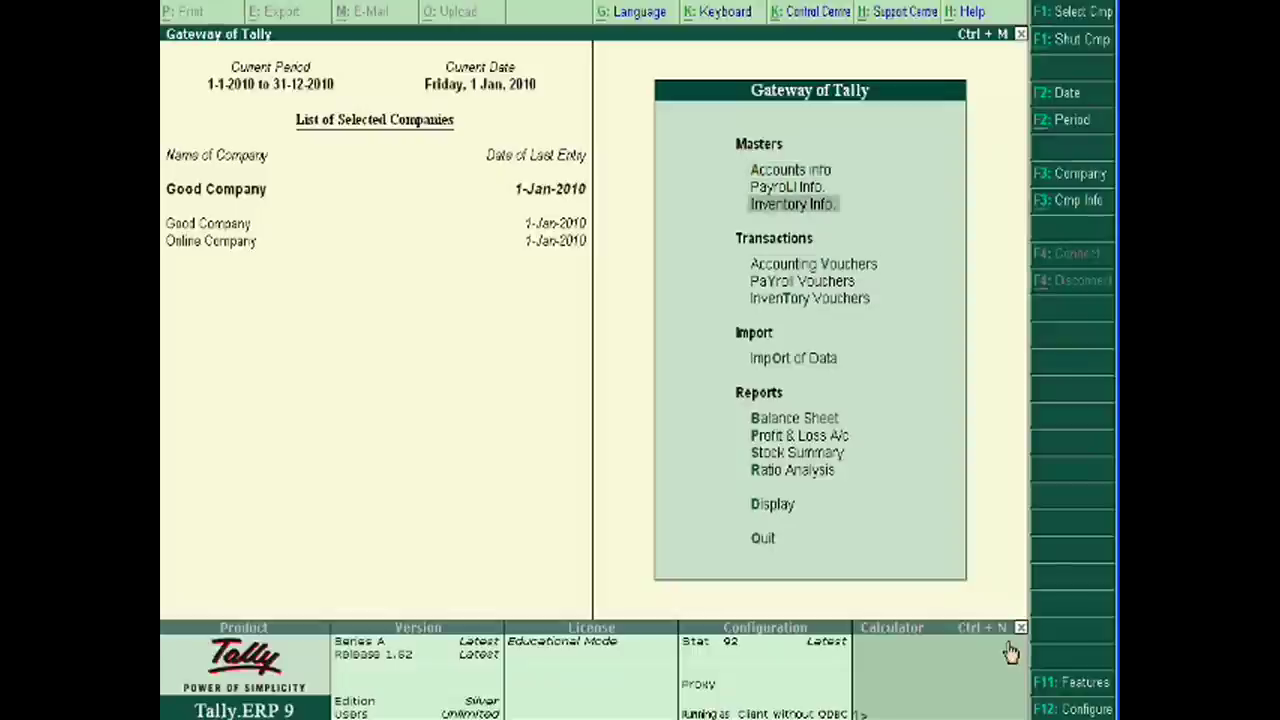
key("Down")
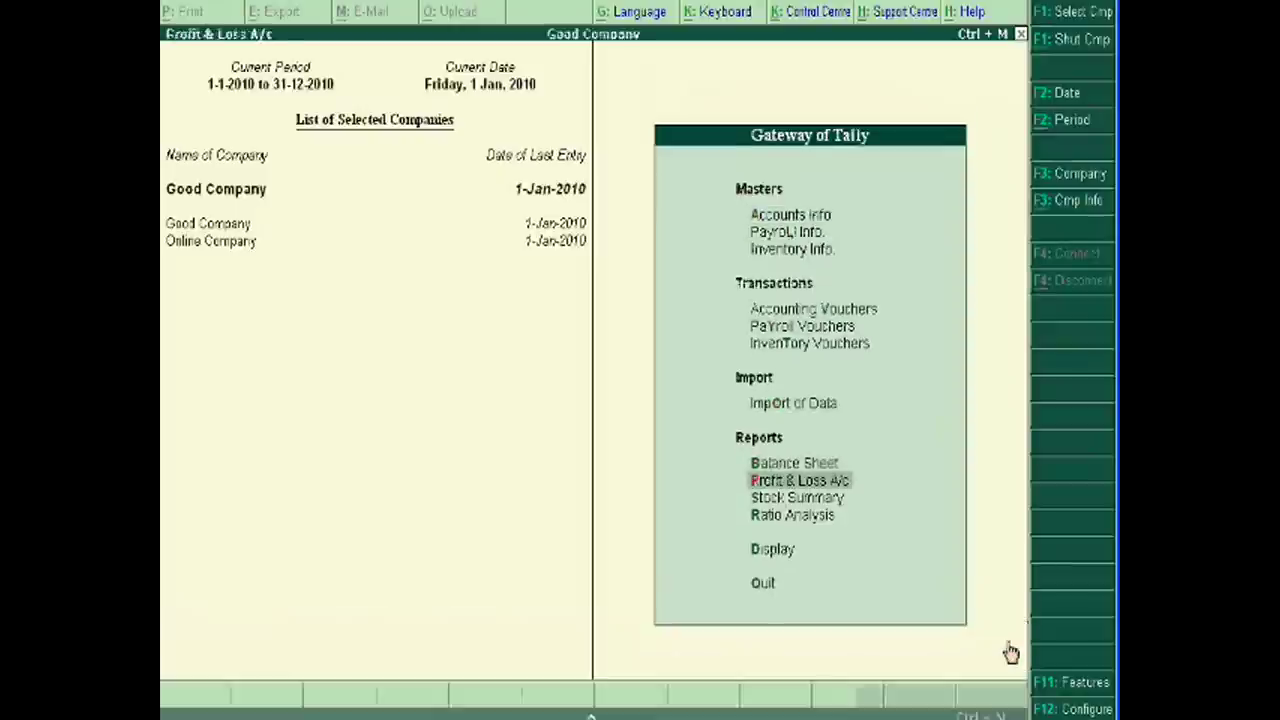
key("Return")
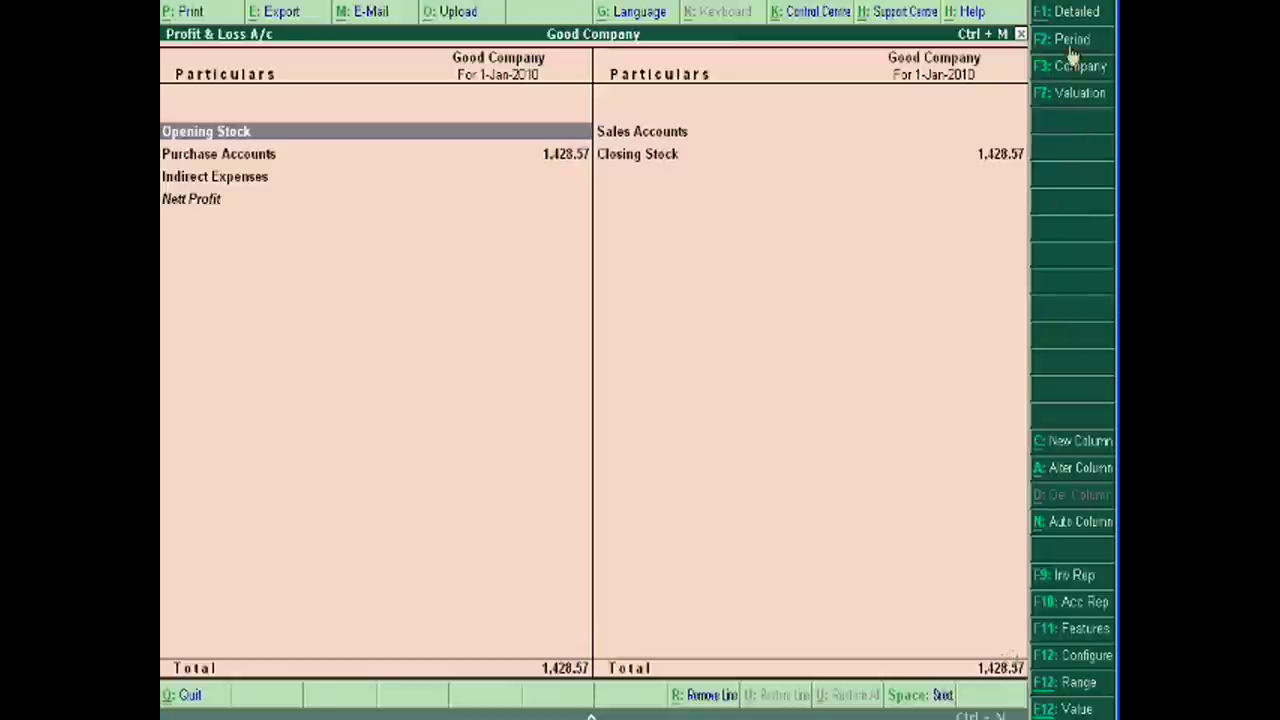
left_click(1078, 14)
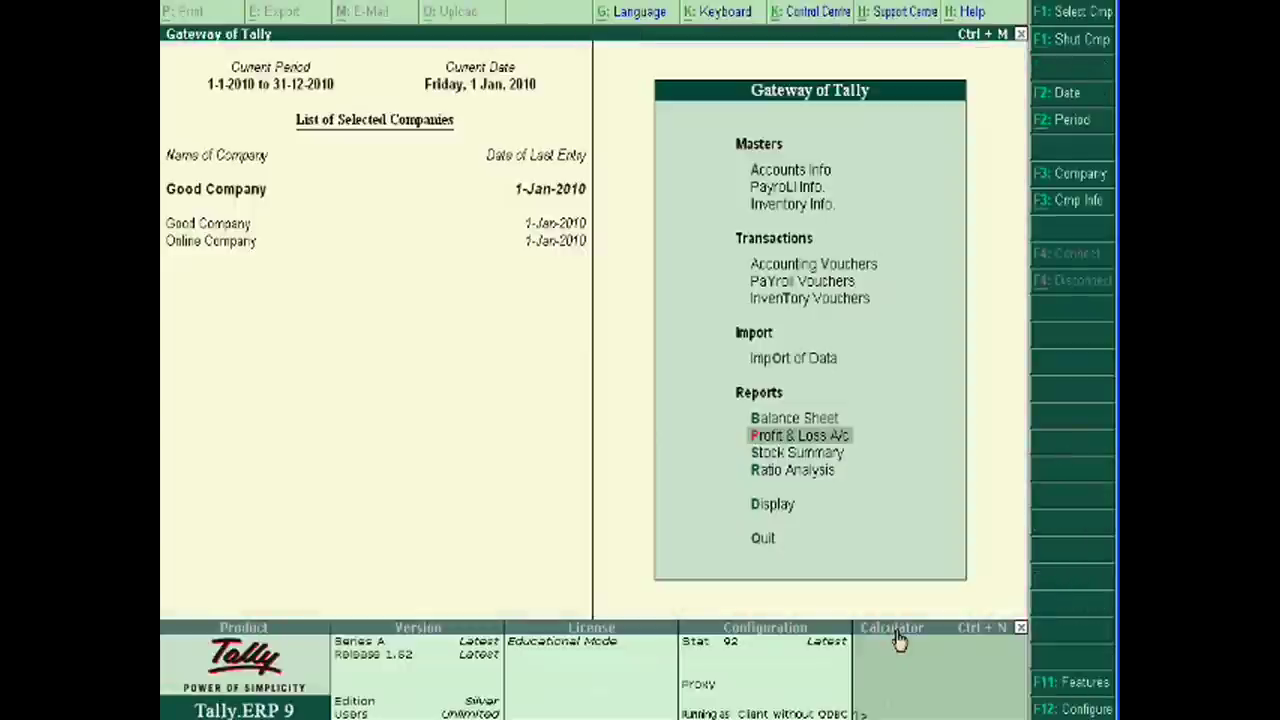
Open the detailed Balance Sheet, drill into Sundry Creditors' January vouchers, then return
key("Up")
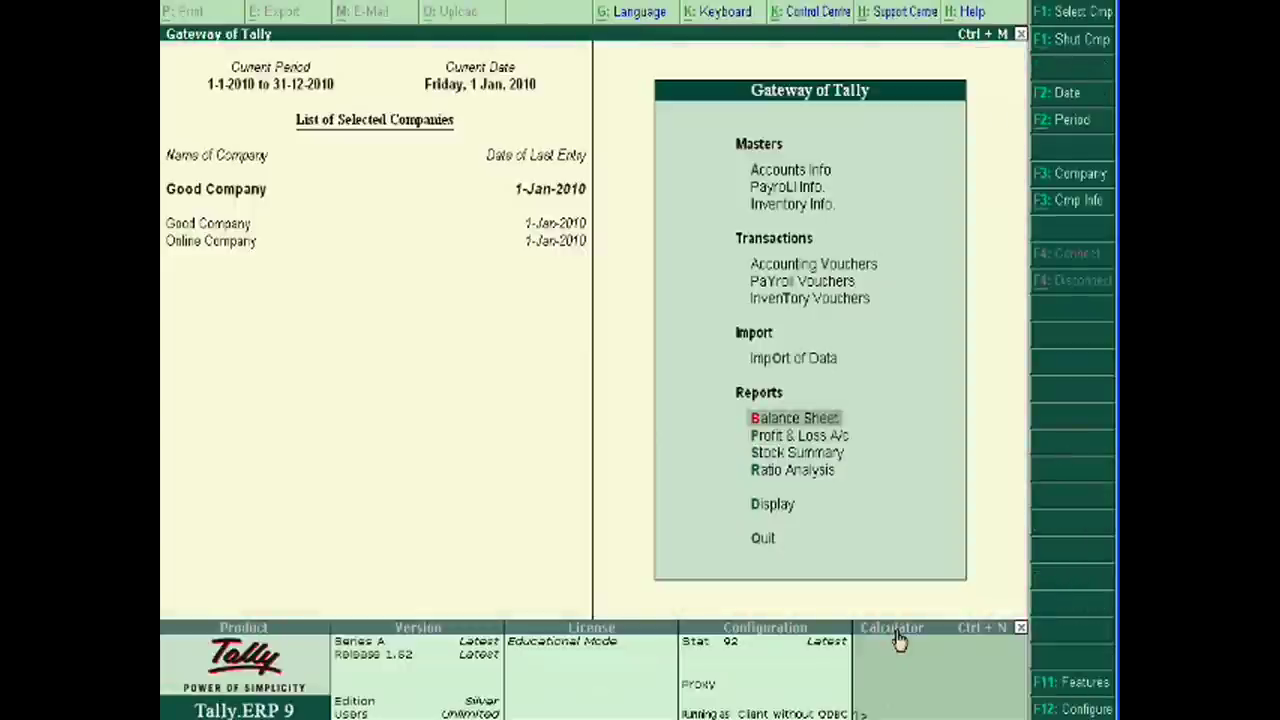
key("Return")
left_click(1070, 14)
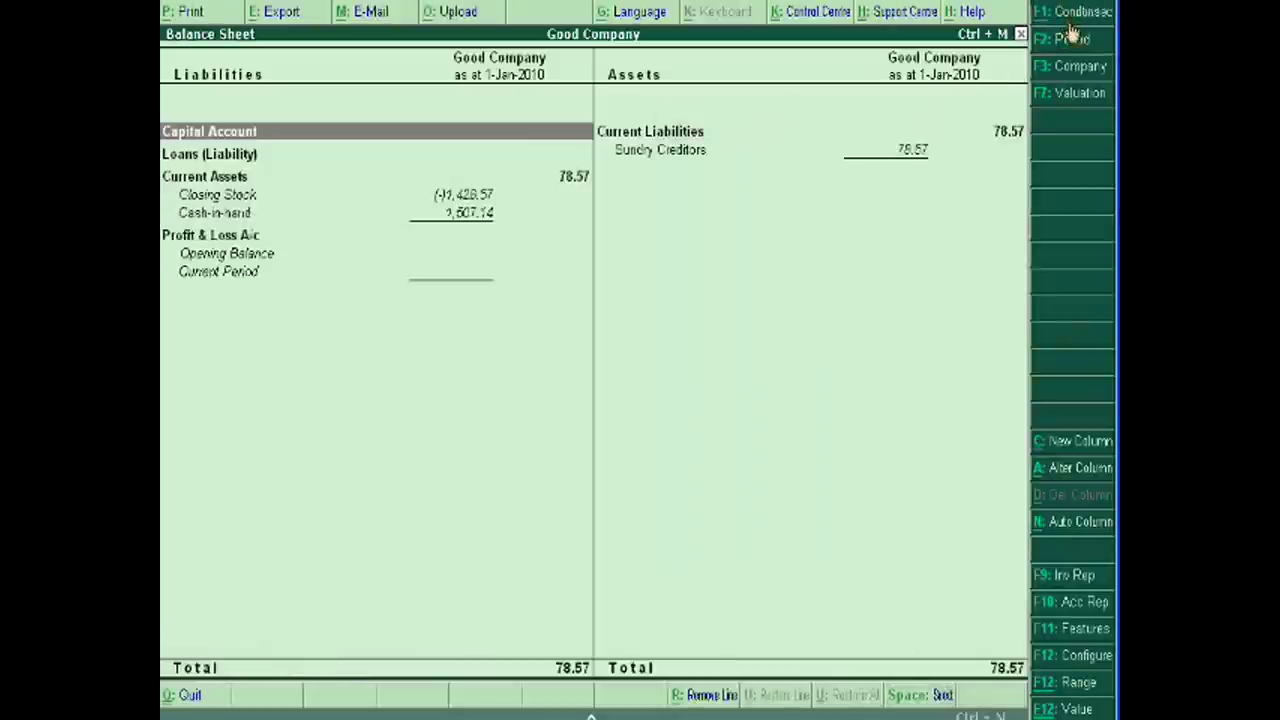
left_click(650, 155)
left_click(650, 155)
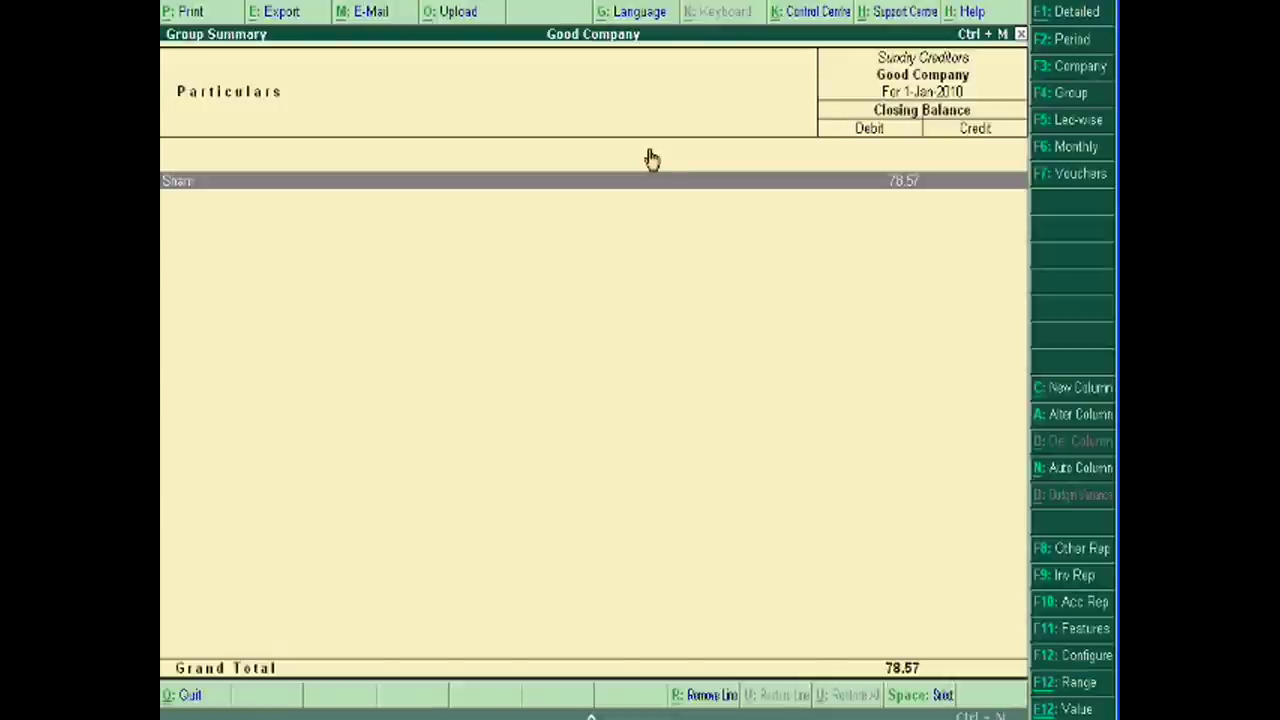
key("Return")
key("Return")
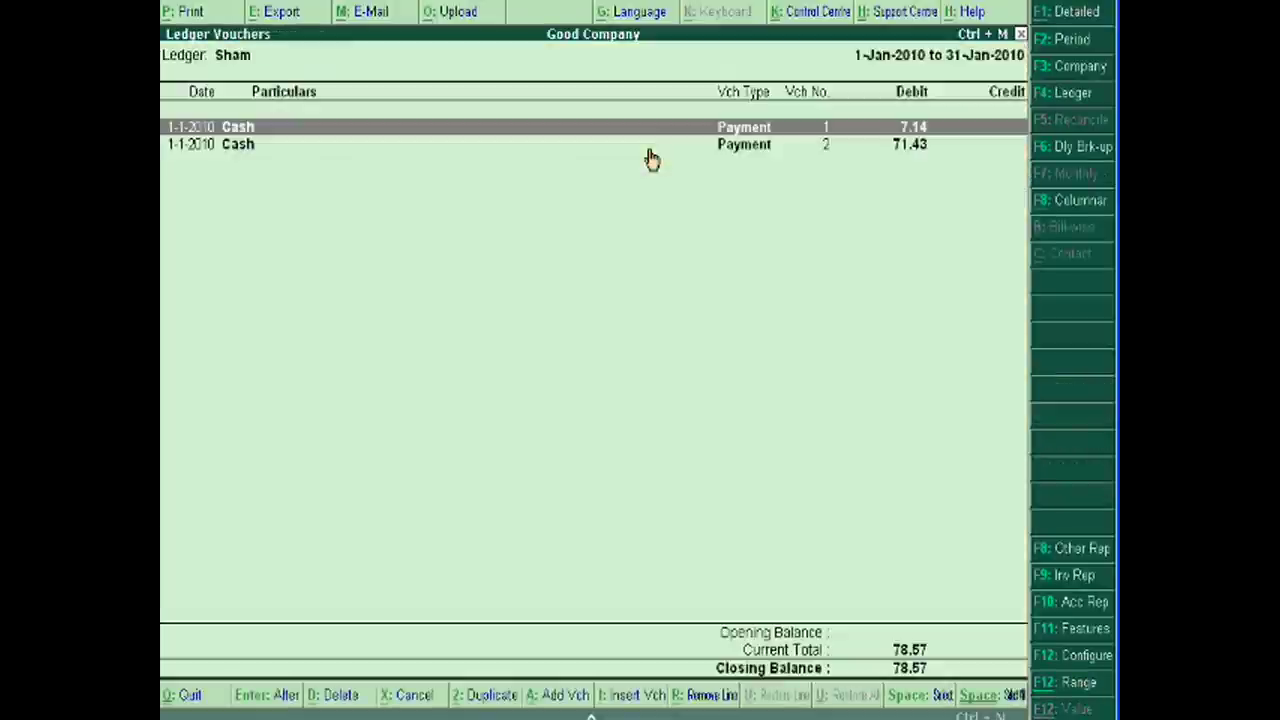
key("Escape")
key("Escape")
key("Escape")
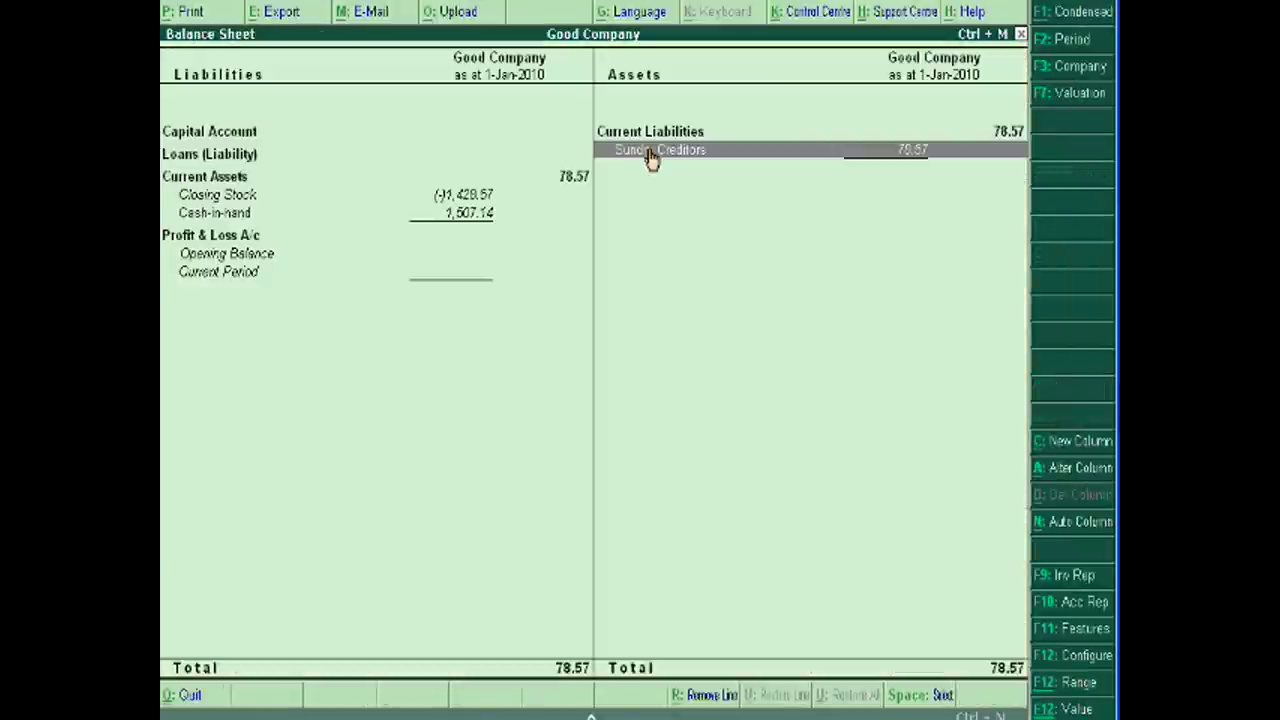